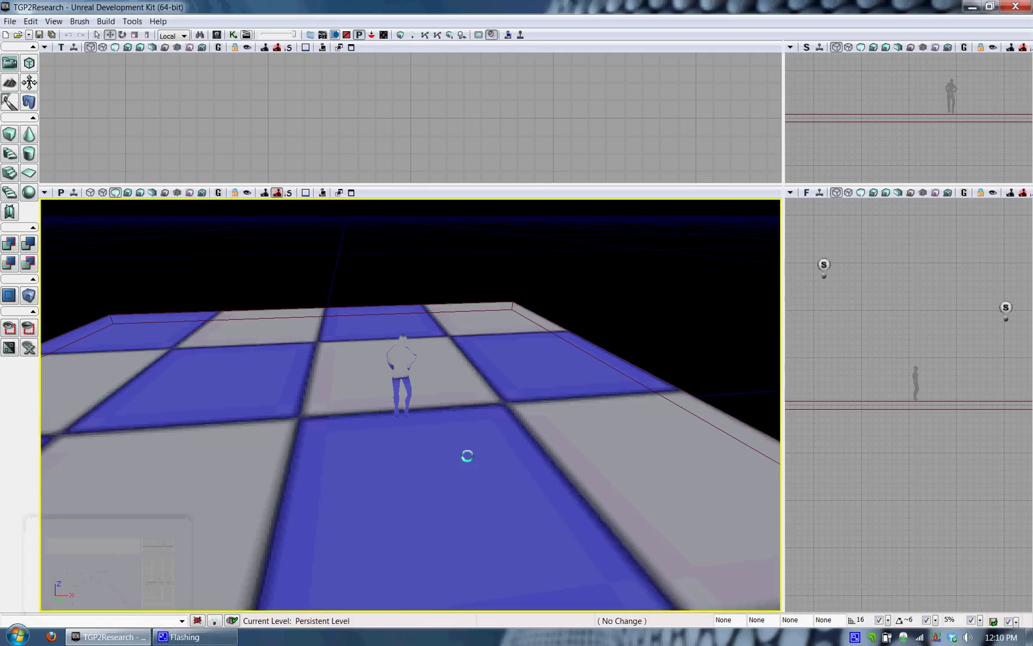
Inspect the character in the viewport, then bring up the Content Browser on the TGP2Research package.
mouse_move(467, 456)
left_mouse_down()
mouse_move(473, 438)
mouse_move(753, 432)
mouse_move(783, 392)
mouse_move(622, 415)
mouse_move(443, 408)
mouse_move(474, 398)
mouse_move(452, 393)
mouse_move(465, 374)
mouse_move(468, 457)
left_mouse_up()
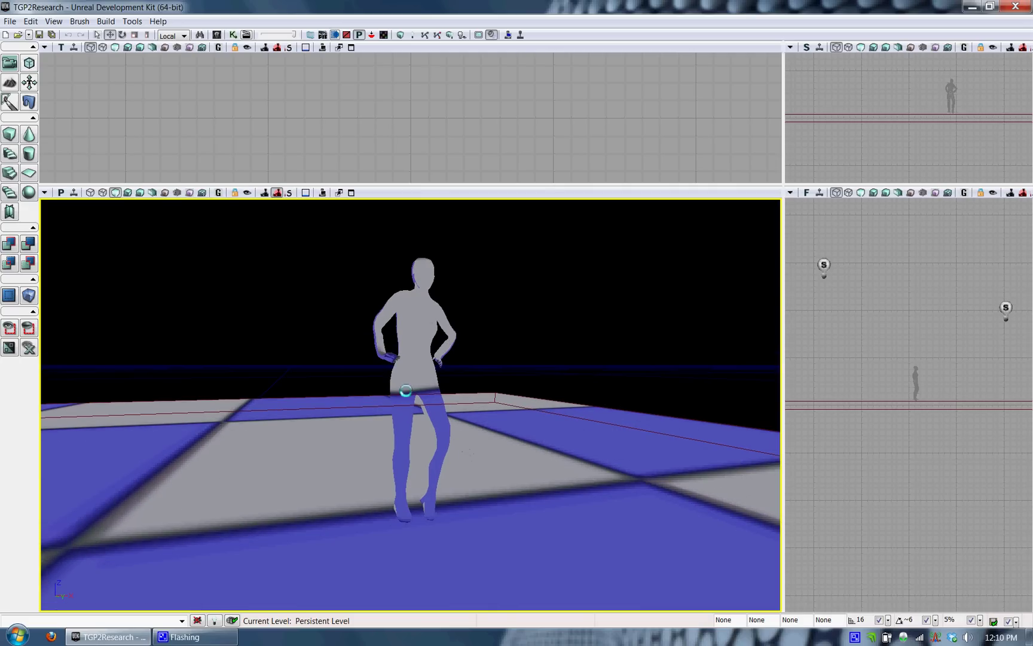
left_click(405, 391)
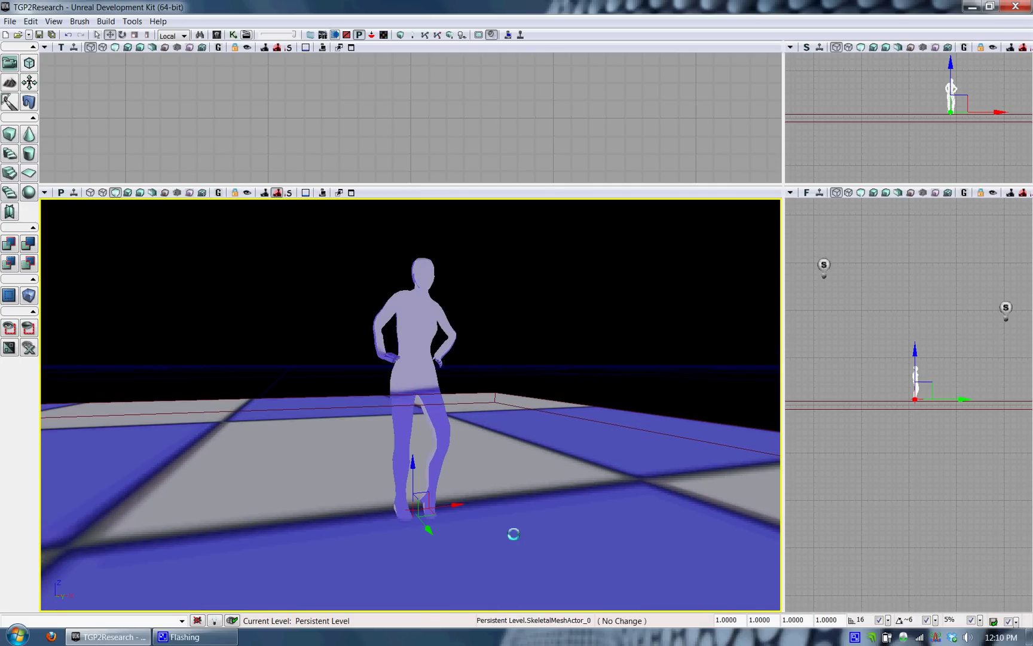
left_click(513, 533)
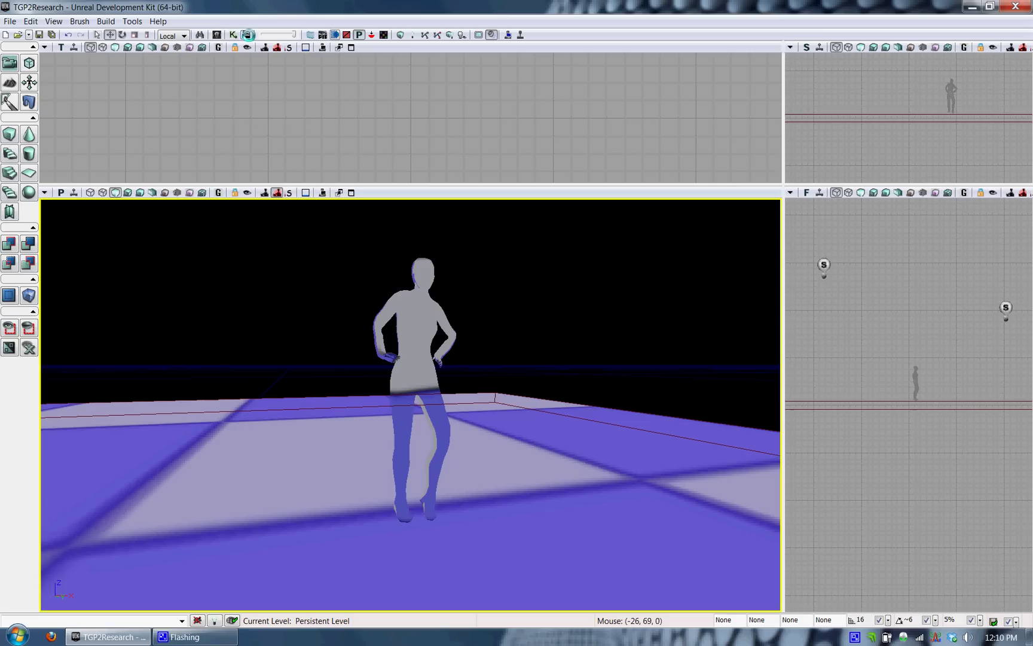
left_click(220, 36)
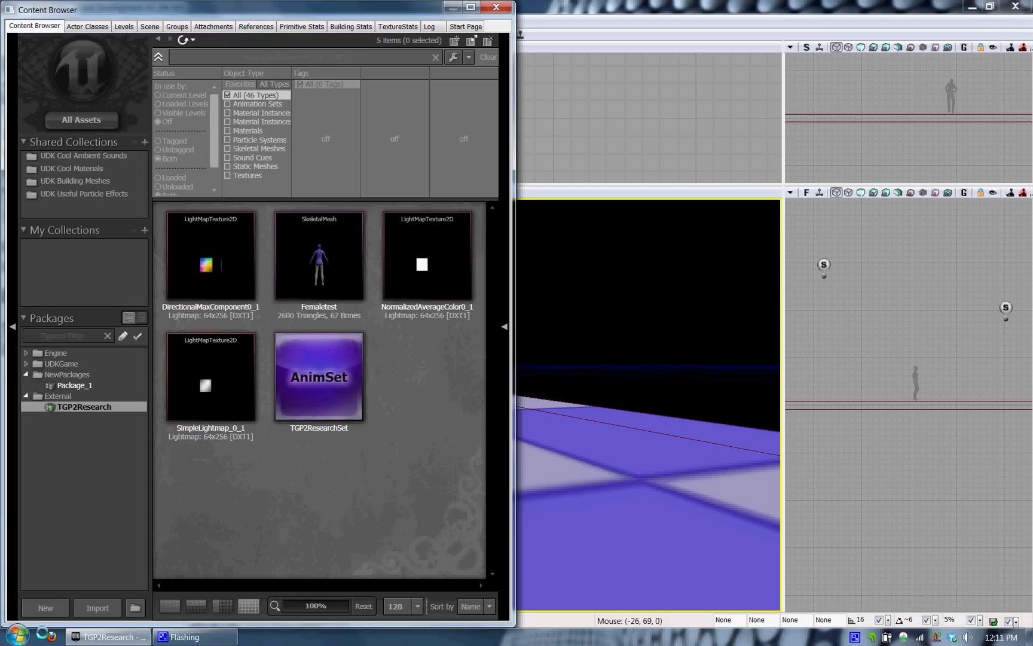
Create a new AnimTree asset named TGP2ResearchTree in the TGP2Research package.
left_click(45, 608)
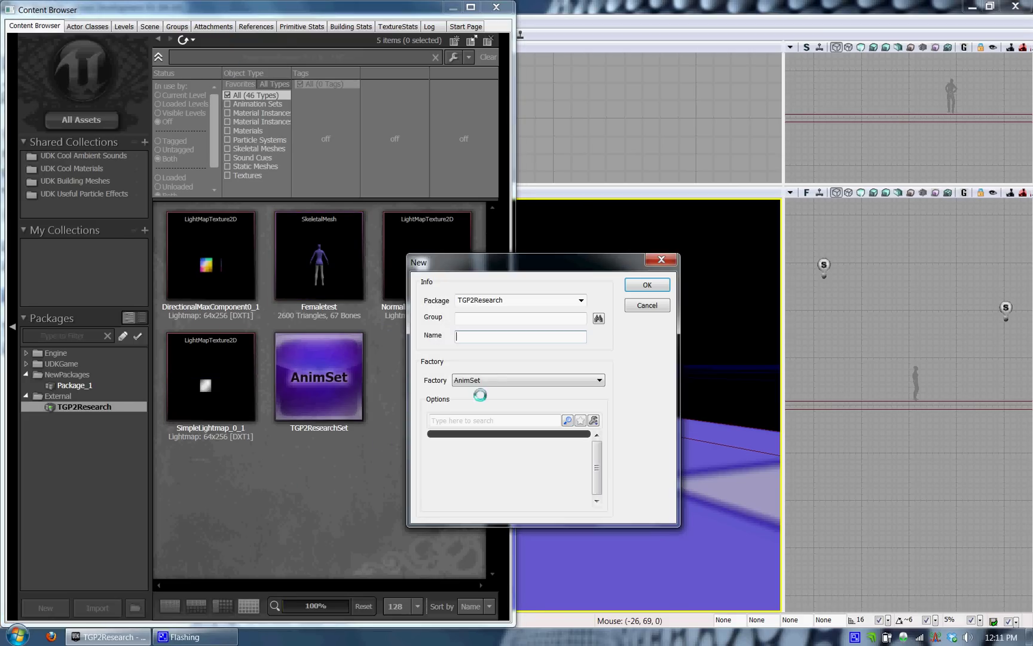
left_click(484, 381)
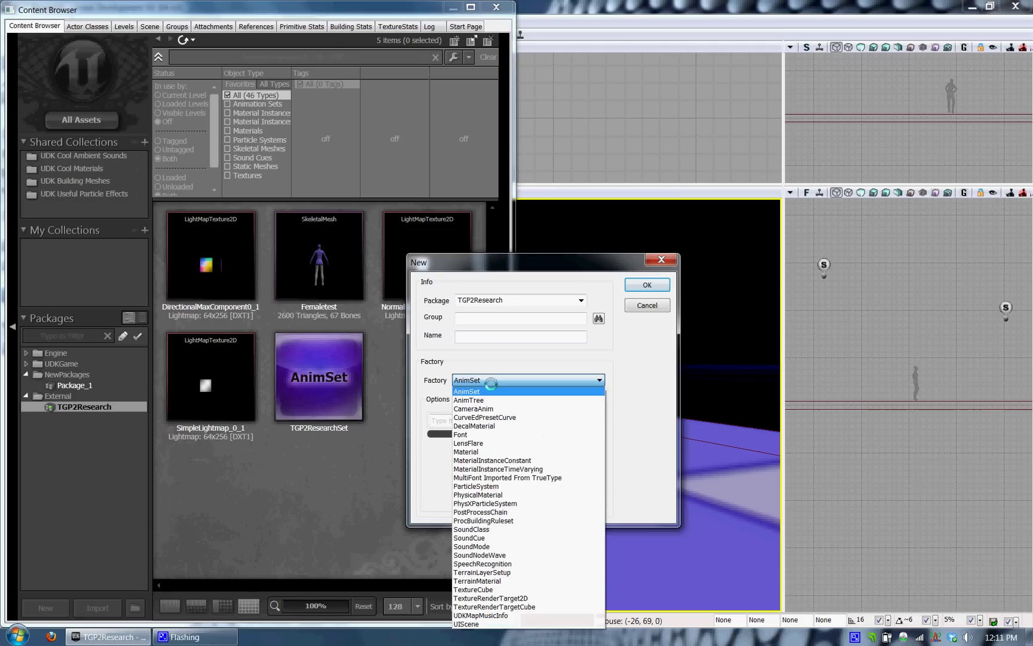
left_click(519, 405)
left_click(498, 339)
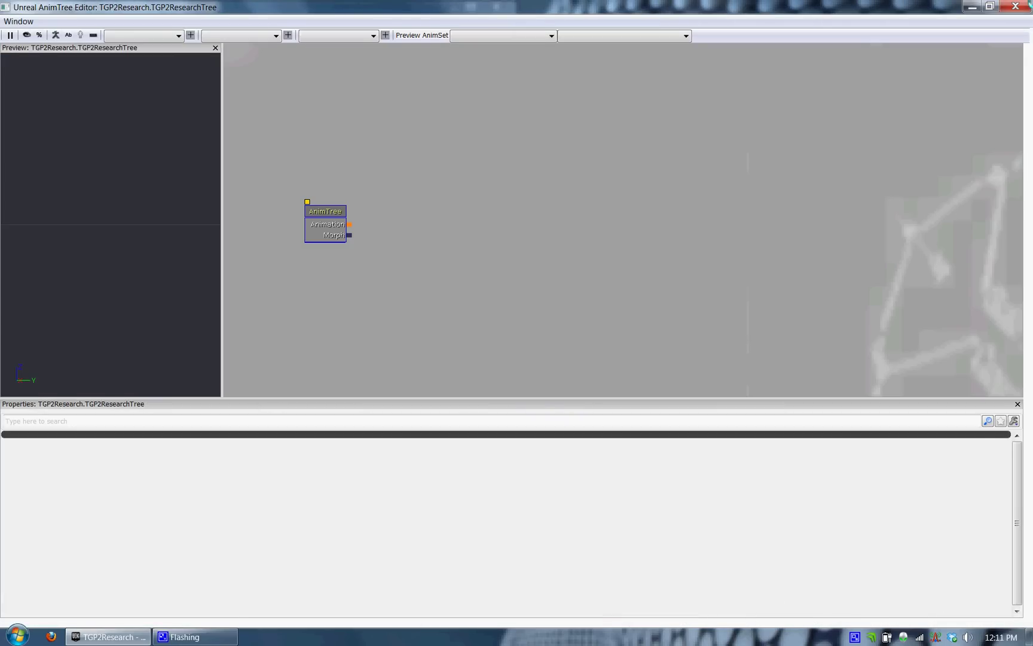
Close the TGP2ResearchTree AnimTree Editor, reopen it and maximize it.
left_click(1015, 6)
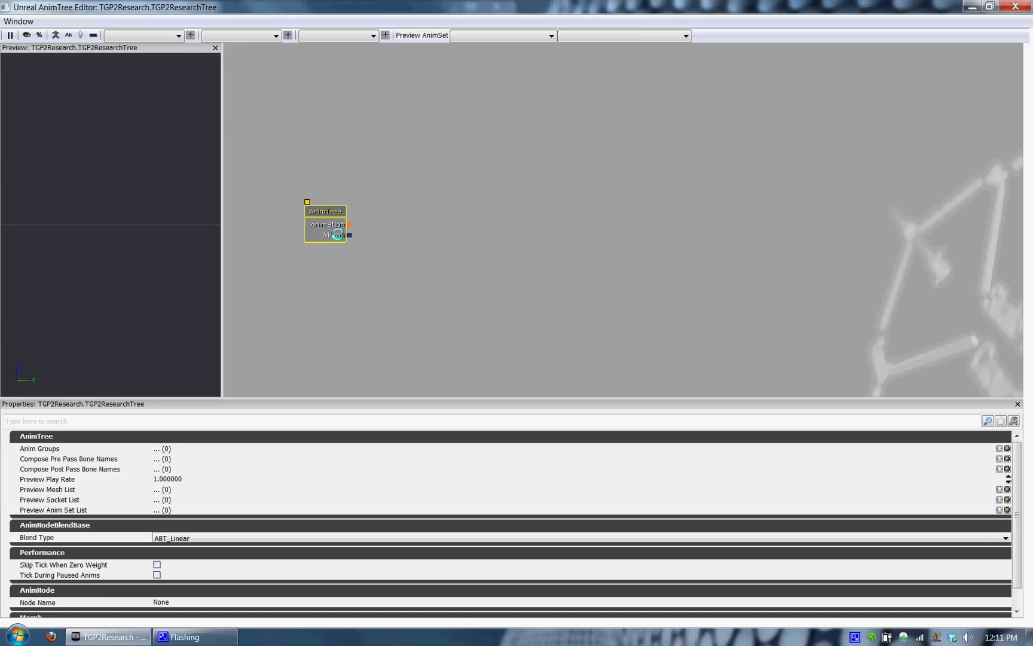
scroll(1017, 470, "down", 1)
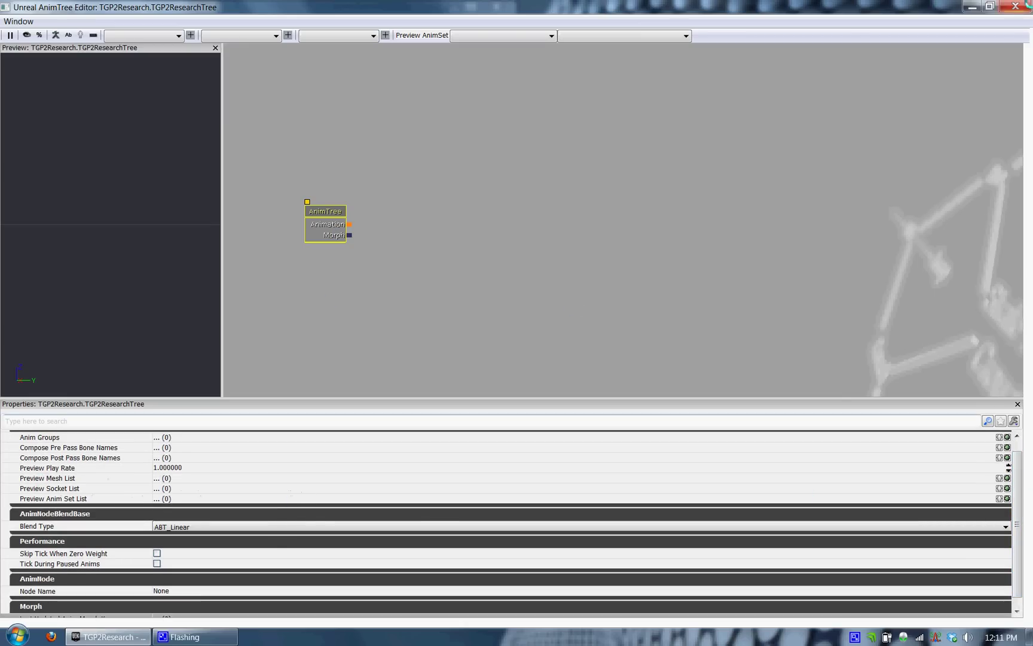
left_click(989, 6)
Dock the editor beside the Content Browser, set Femaletest as Preview Skel Mesh, and add a preview anim set entry.
double_click(886, 4)
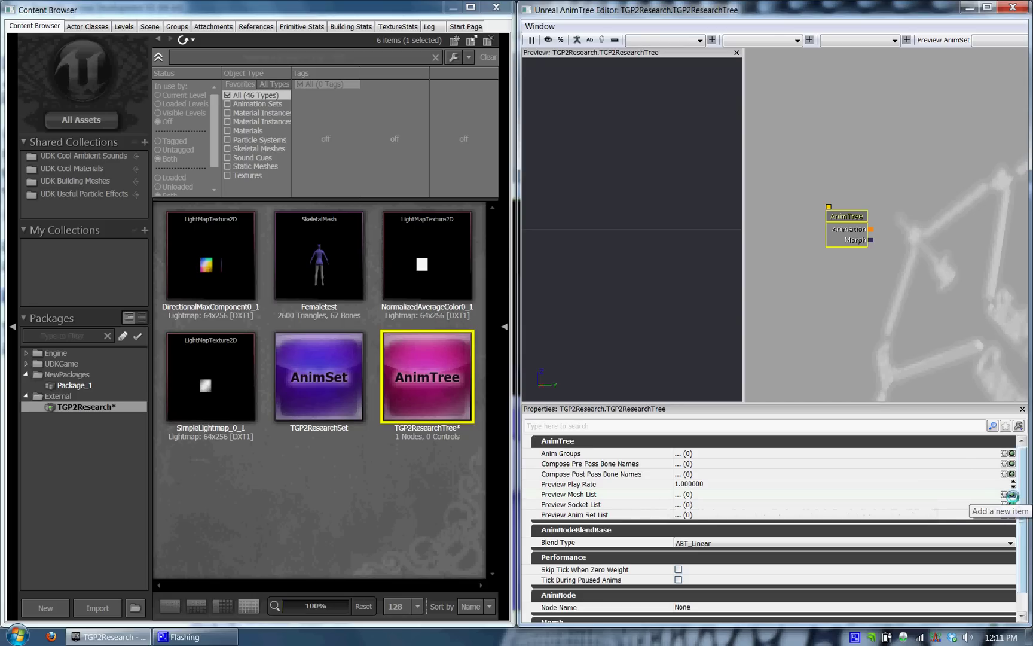
left_click(1011, 494)
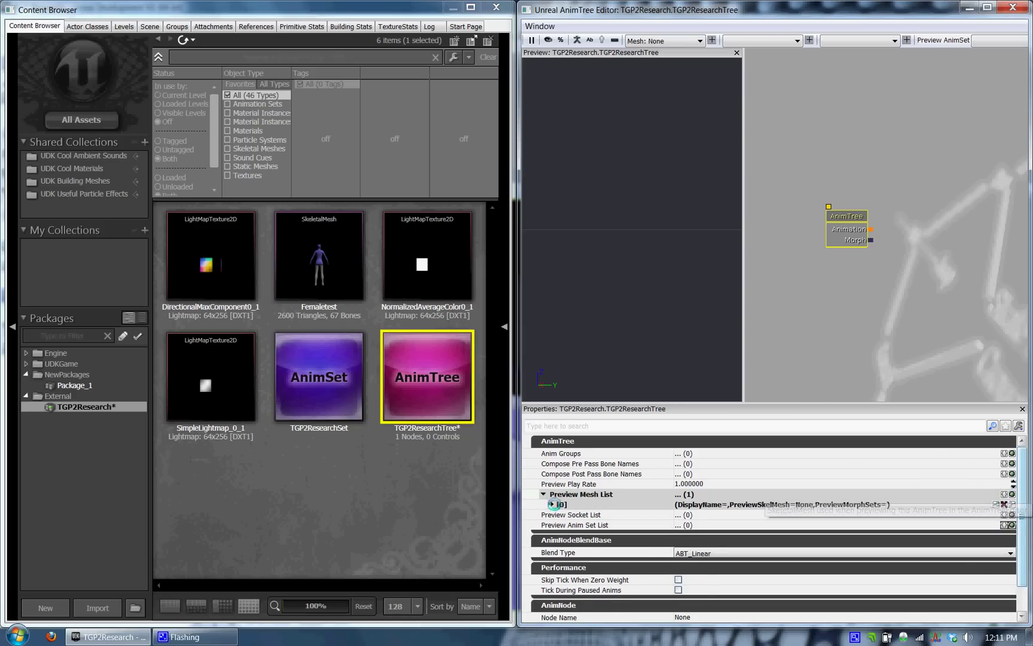
left_click(552, 504)
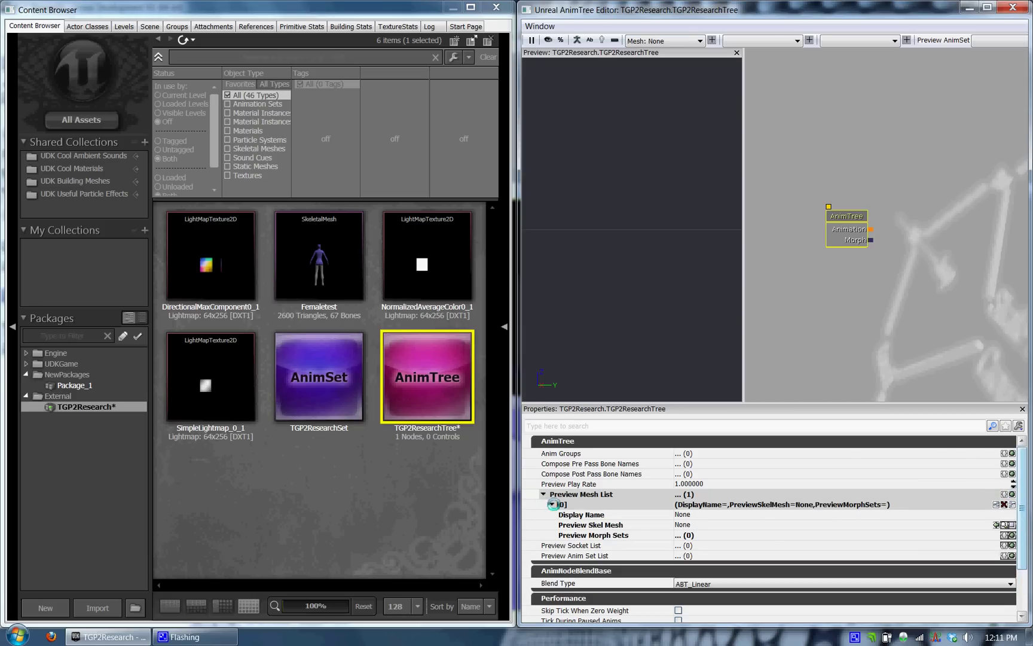
left_click(735, 525)
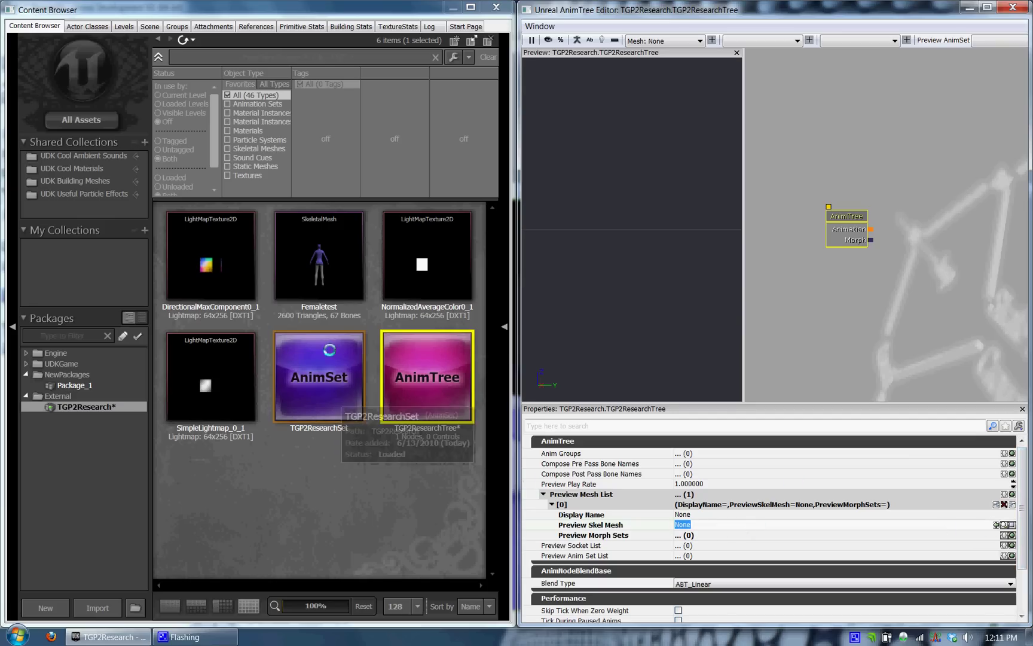
left_click(365, 208)
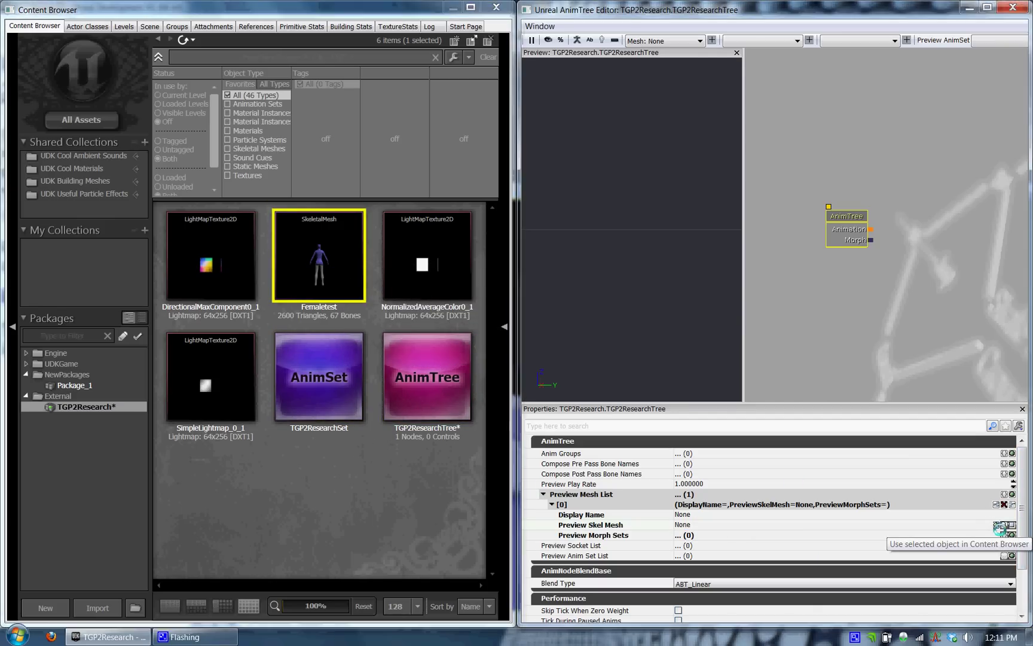
left_click(998, 528)
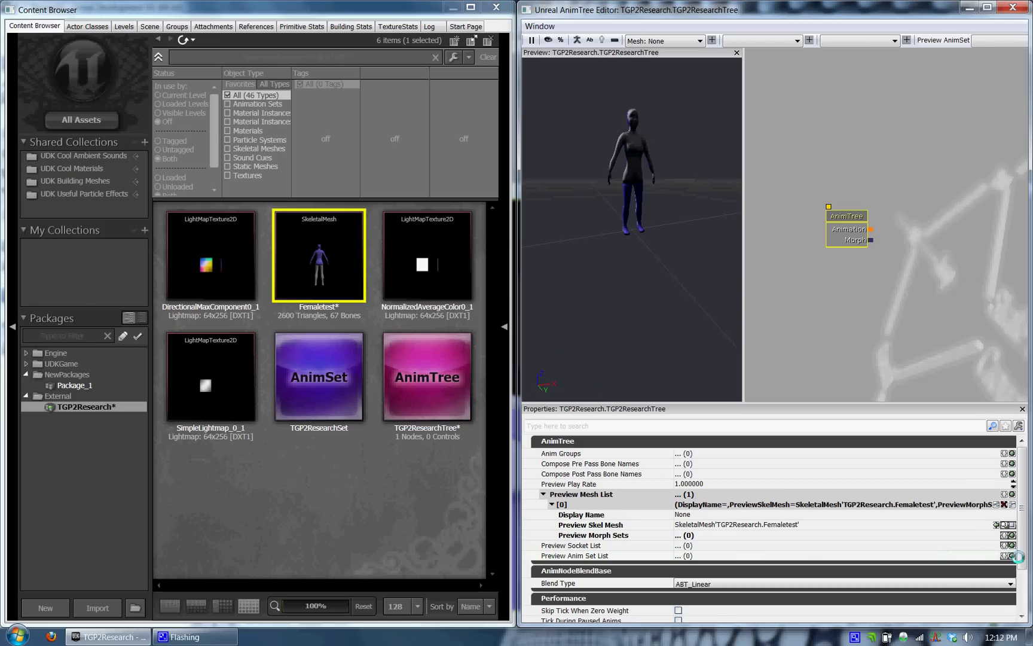
left_click(1013, 555)
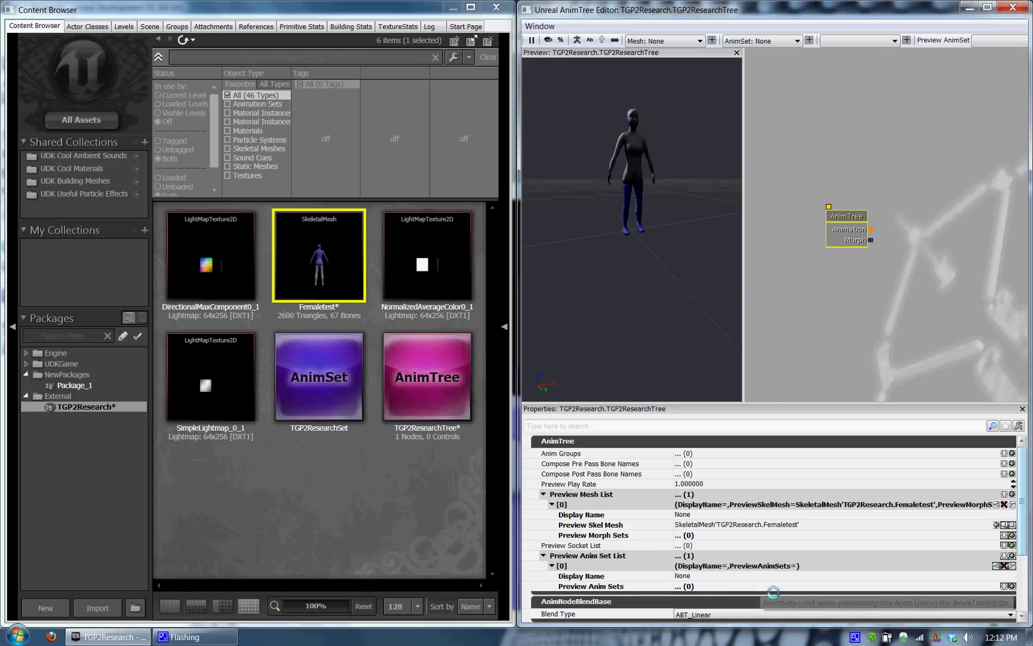
Assign TGP2ResearchSet to the new Preview Anim Set List slot.
left_click(1012, 587)
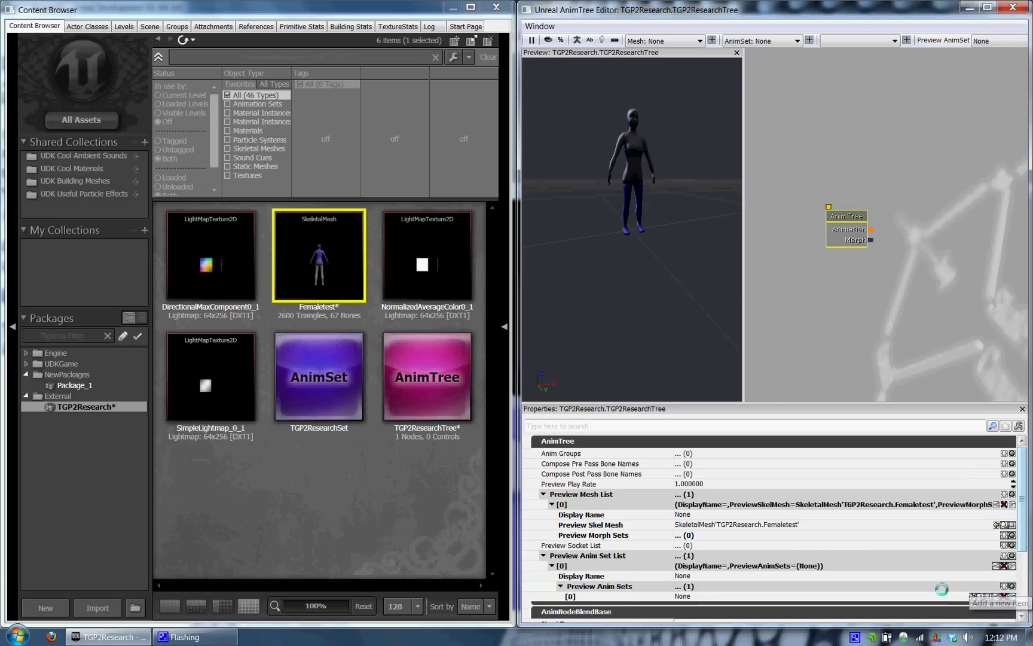
left_click(867, 596)
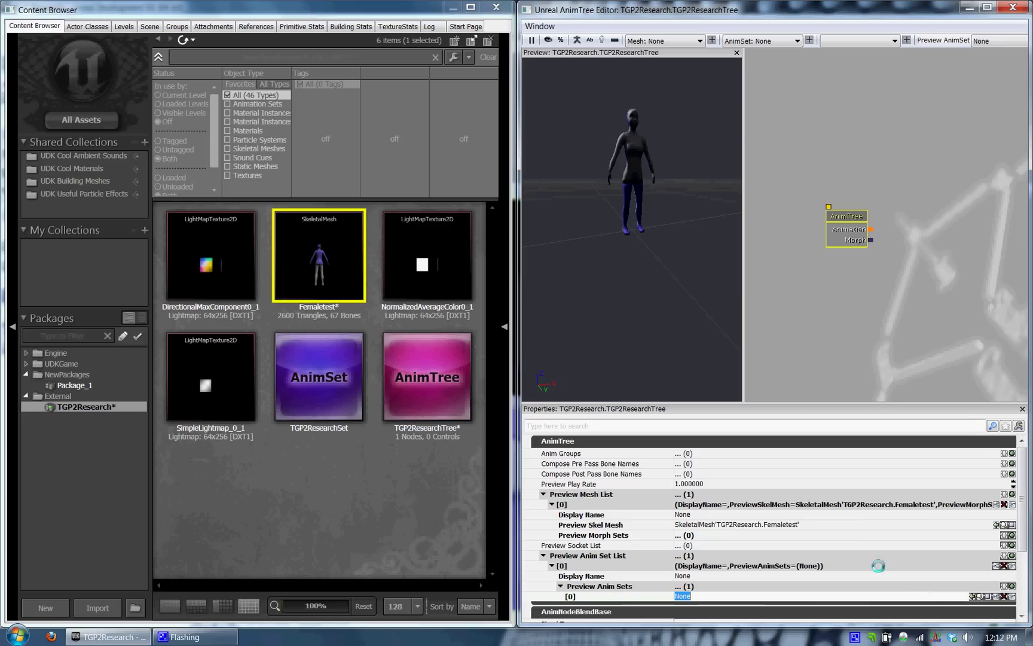
left_click(332, 357)
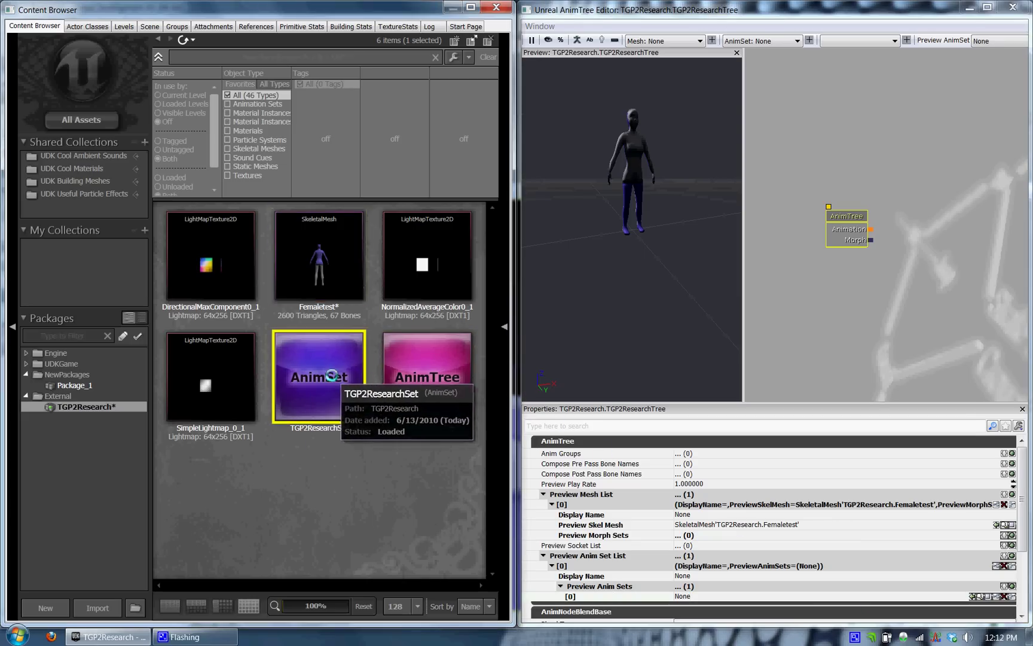
left_click(974, 596)
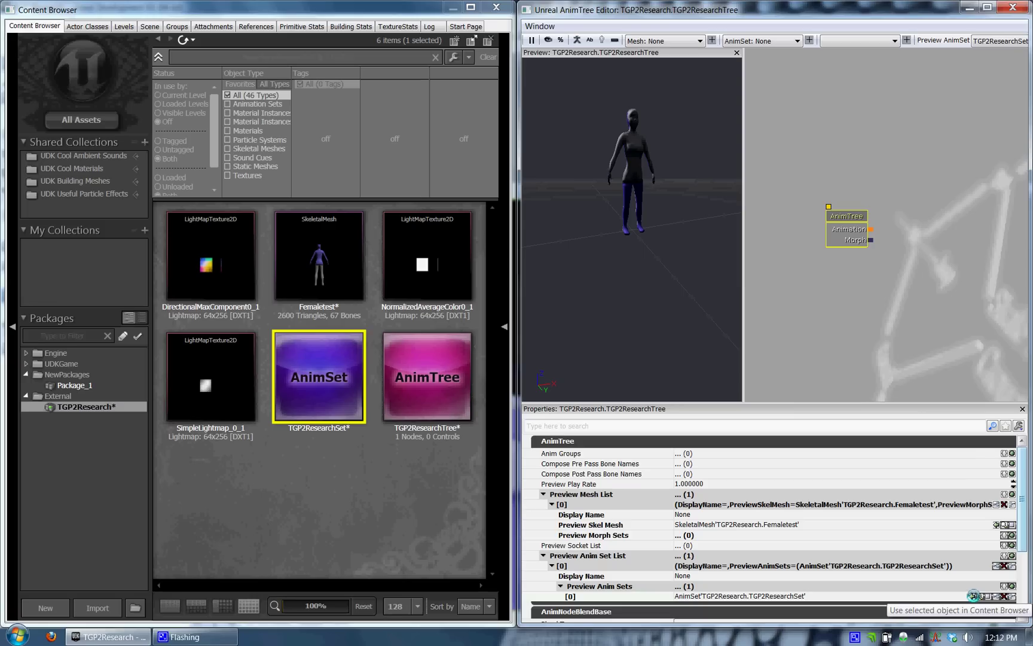
left_click(877, 368)
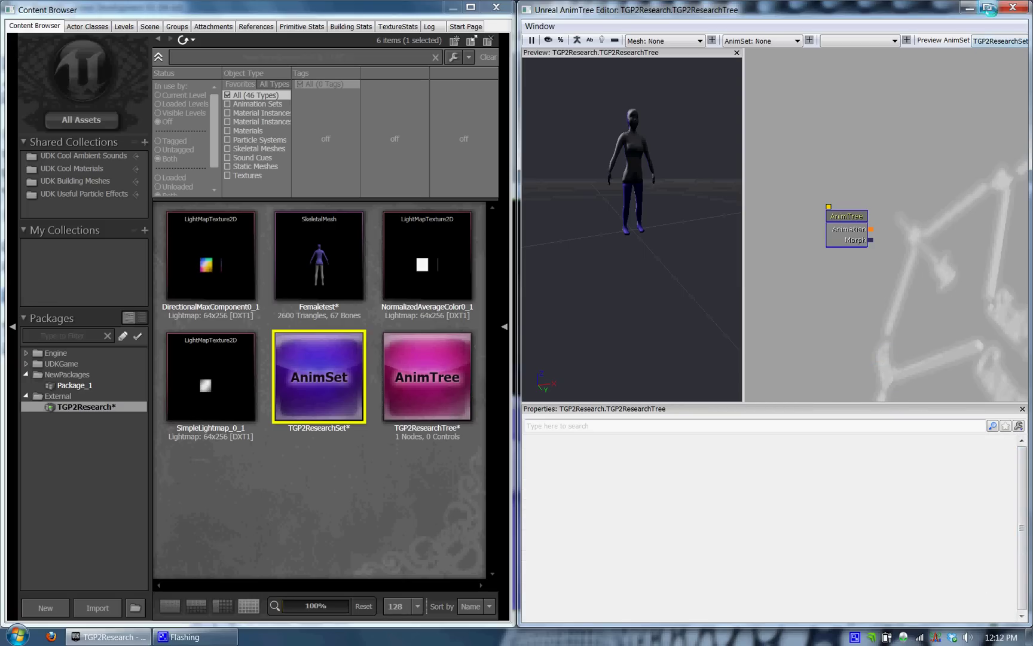
Maximize the editor and pick TGP2ResearchSet in the Preview AnimSet dropdown, checking the animation list.
left_click(990, 7)
left_click(521, 36)
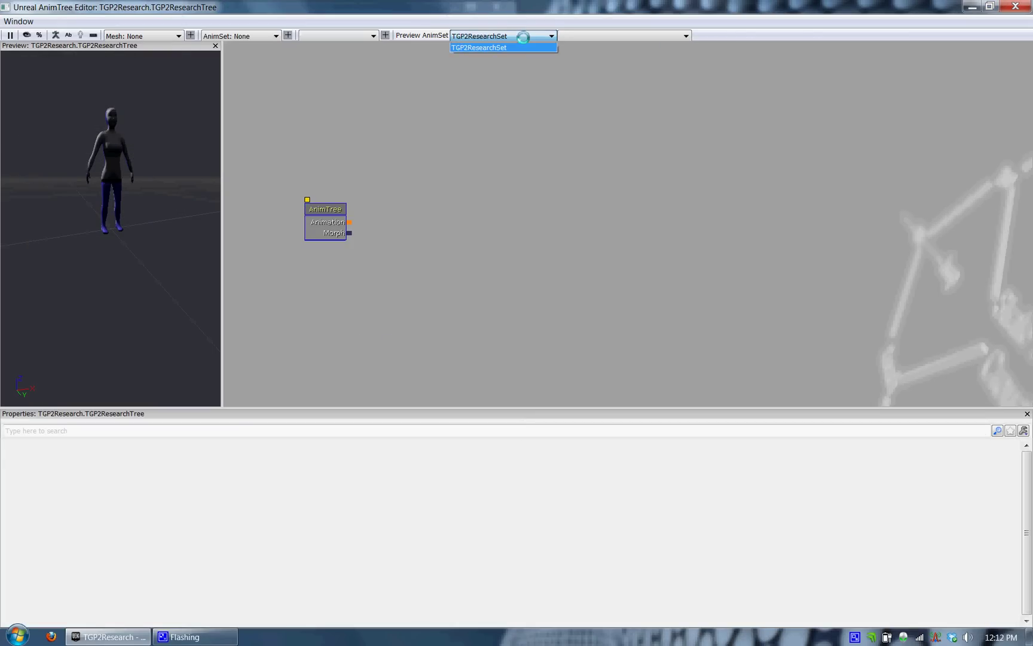
left_click(508, 53)
left_click(598, 37)
left_click(595, 36)
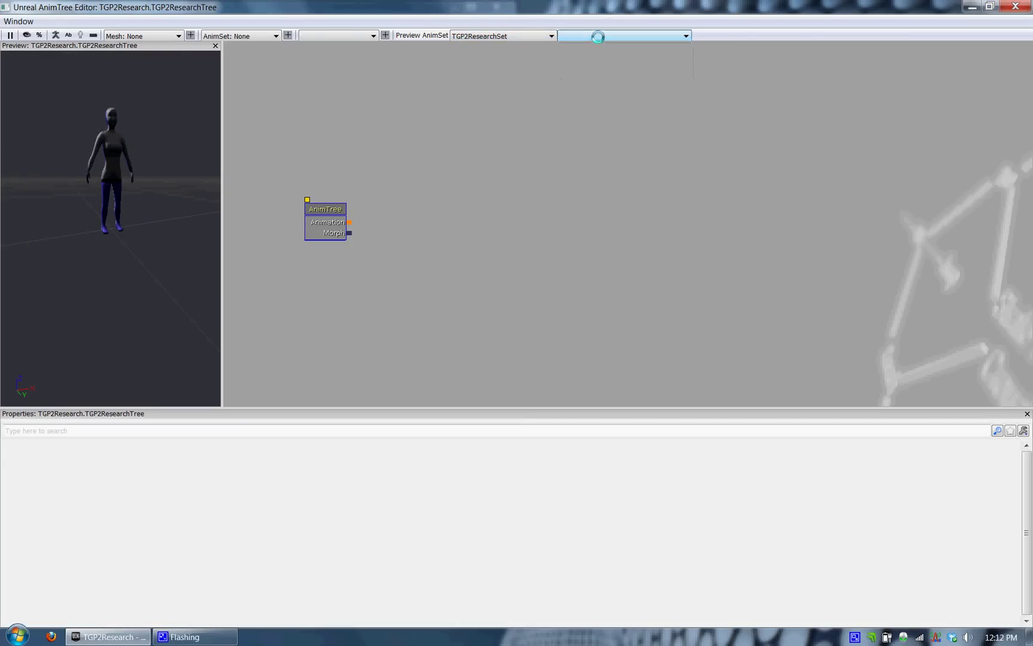
left_click(596, 36)
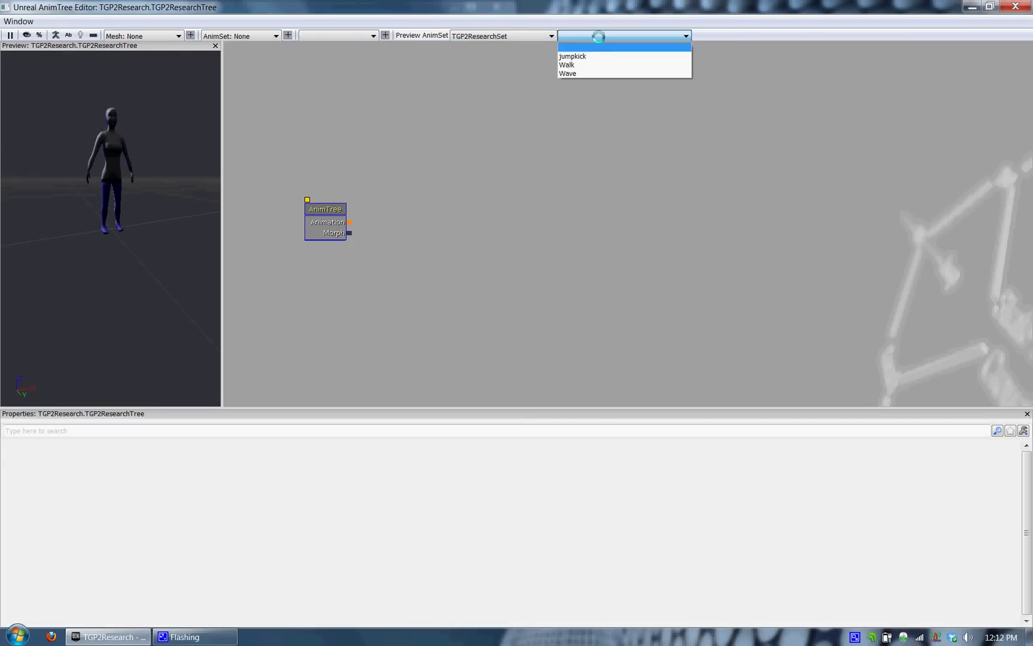
left_click(598, 36)
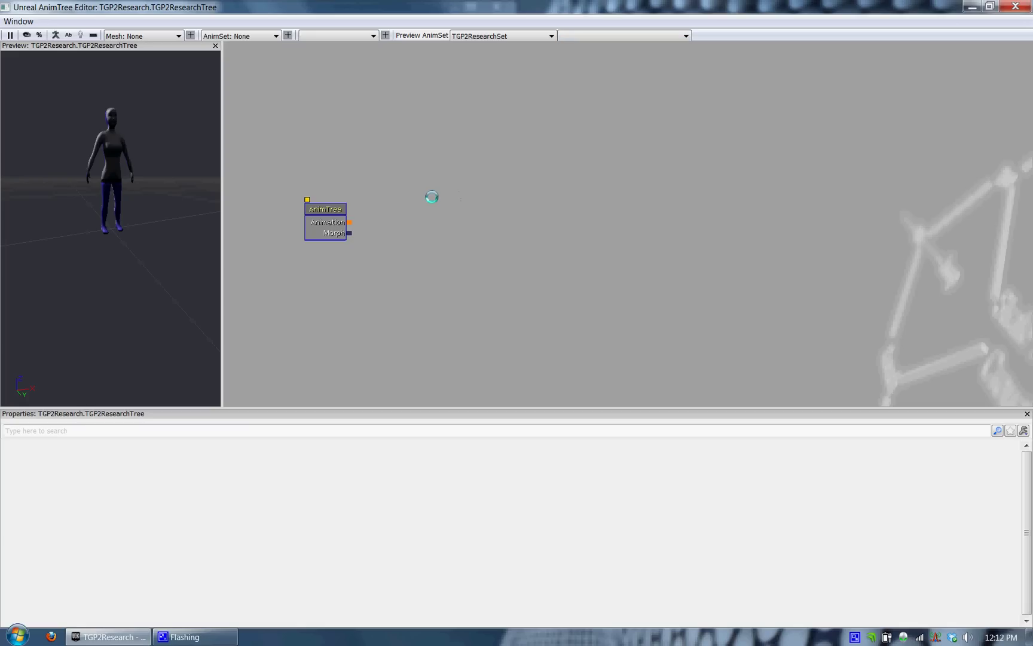
Add an AnimNodeBlendByPhysics node and wire the AnimTree's Animation output into it.
right_click(430, 198)
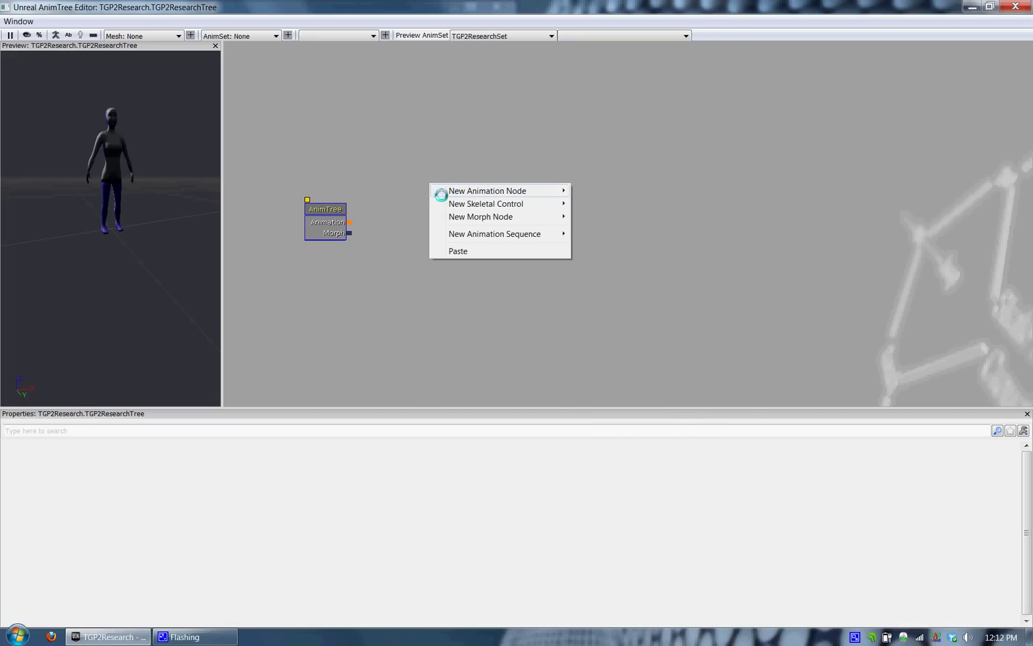
mouse_move(441, 193)
mouse_move(608, 216)
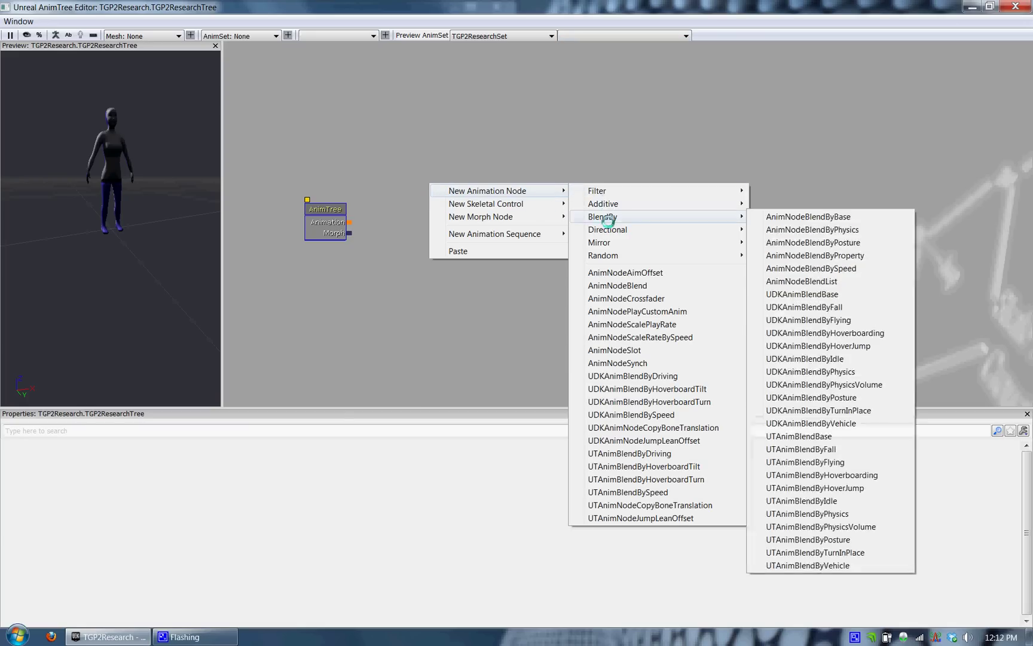
left_click(796, 231)
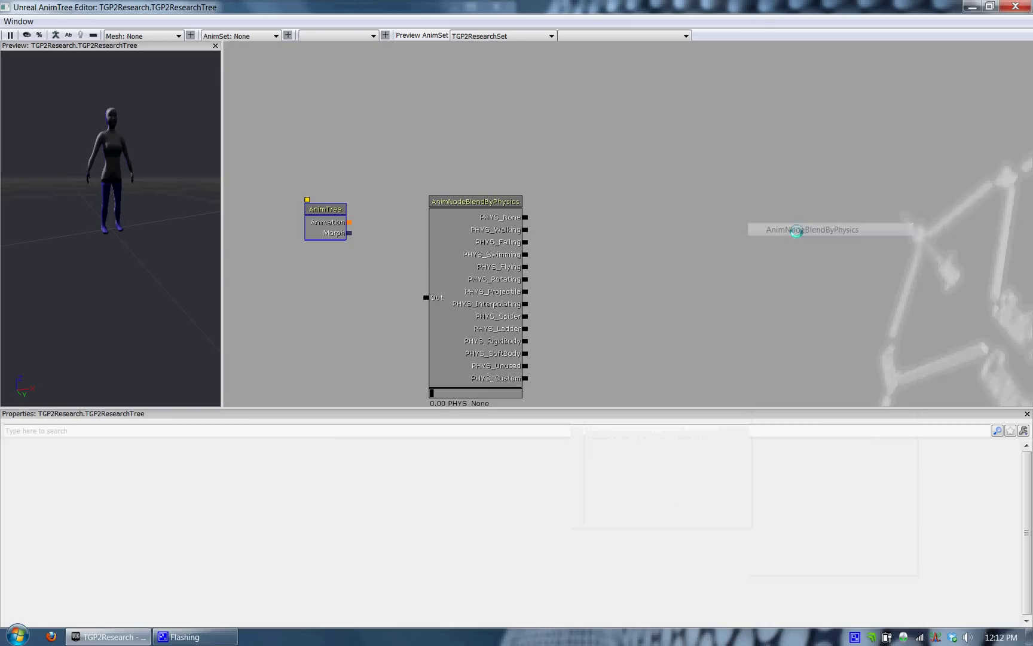
left_click_drag(497, 276, 446, 192)
left_click_drag(601, 216, 561, 266)
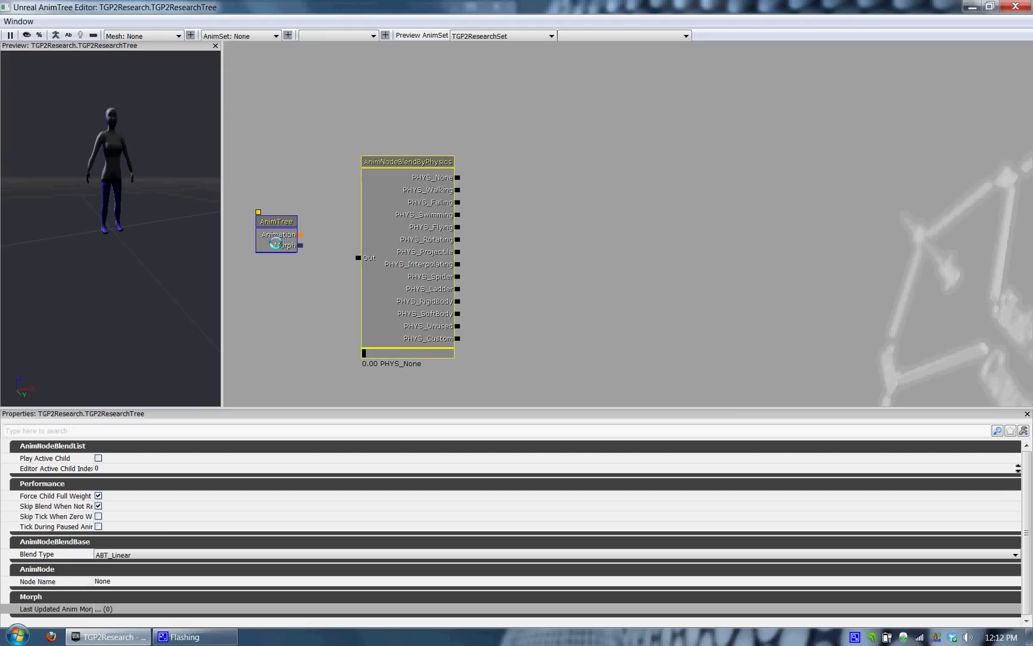
mouse_move(639, 242)
left_mouse_down()
mouse_move(618, 250)
mouse_move(628, 244)
left_mouse_up()
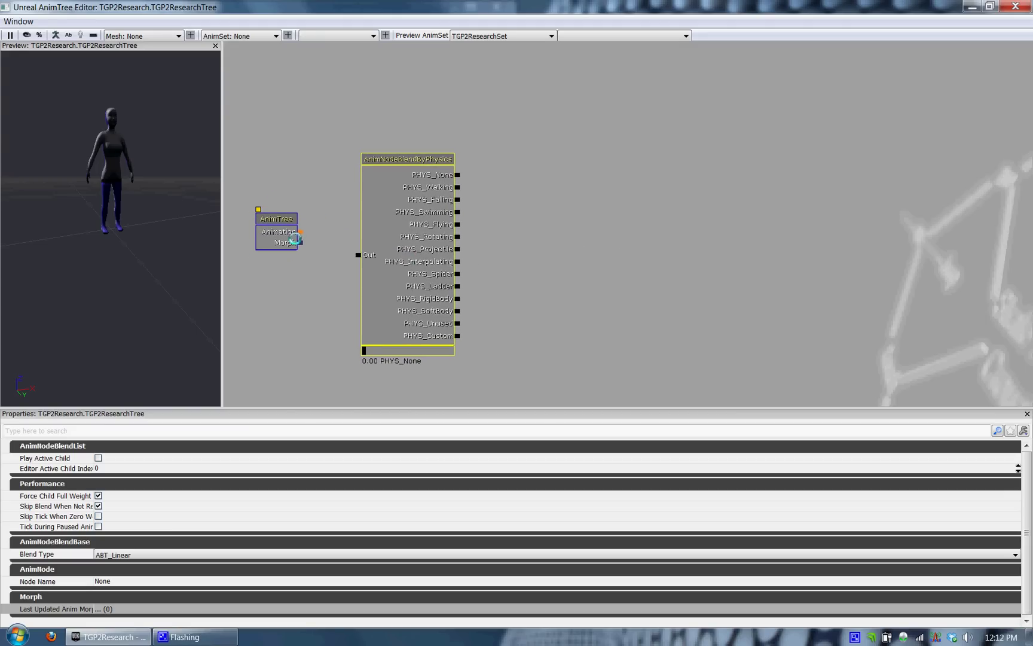
left_click_drag(301, 232, 360, 256)
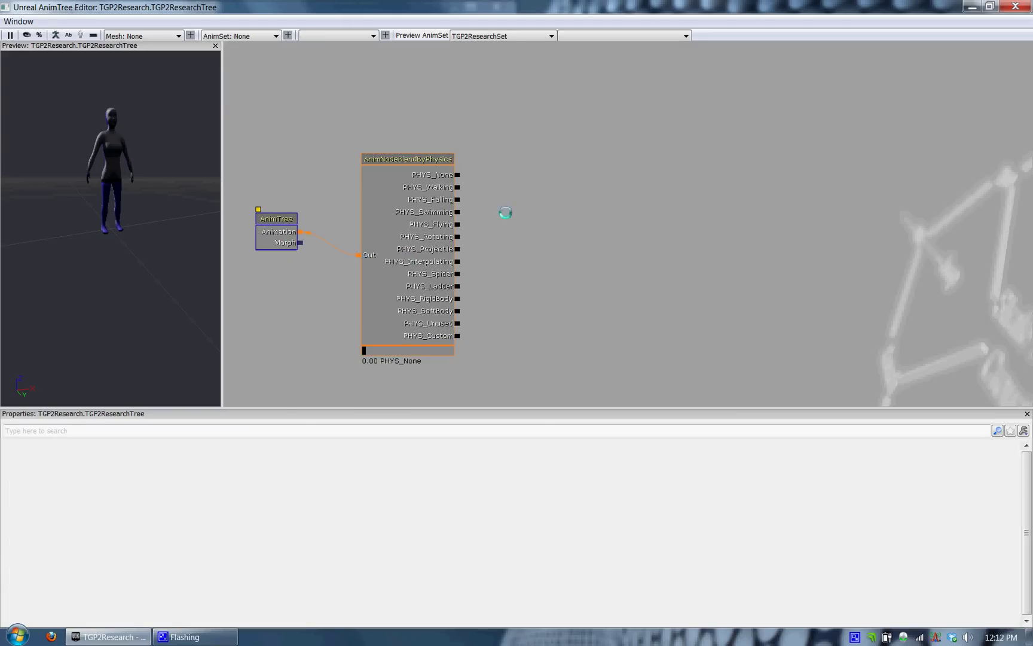
Add an AnimNodeBlendBySpeed node and connect BlendByPhysics' PHYS_Walking output to it.
right_click(582, 158)
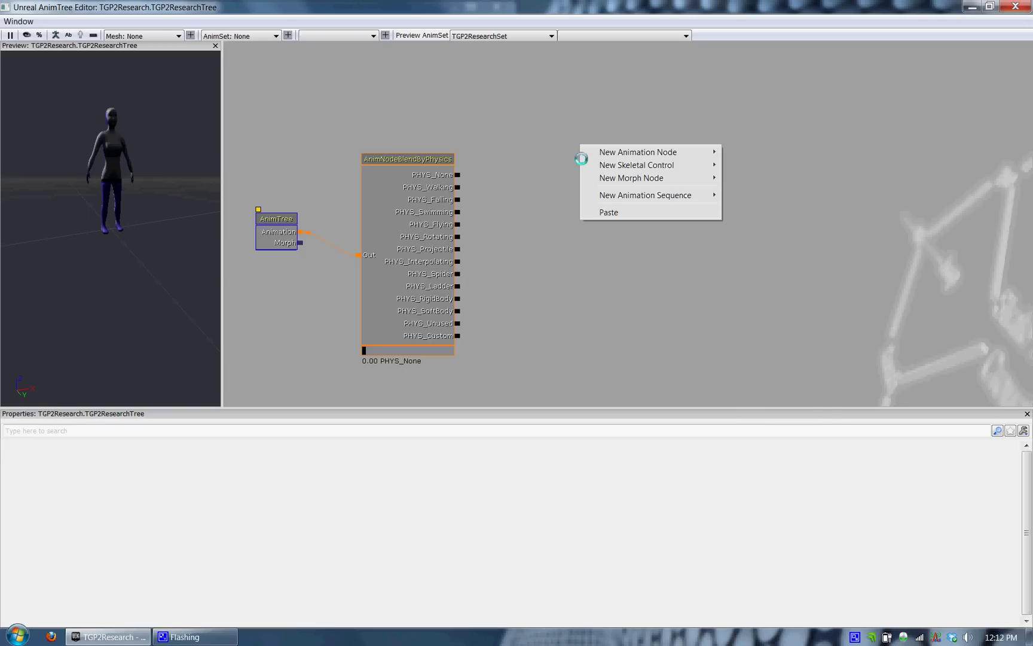
mouse_move(603, 154)
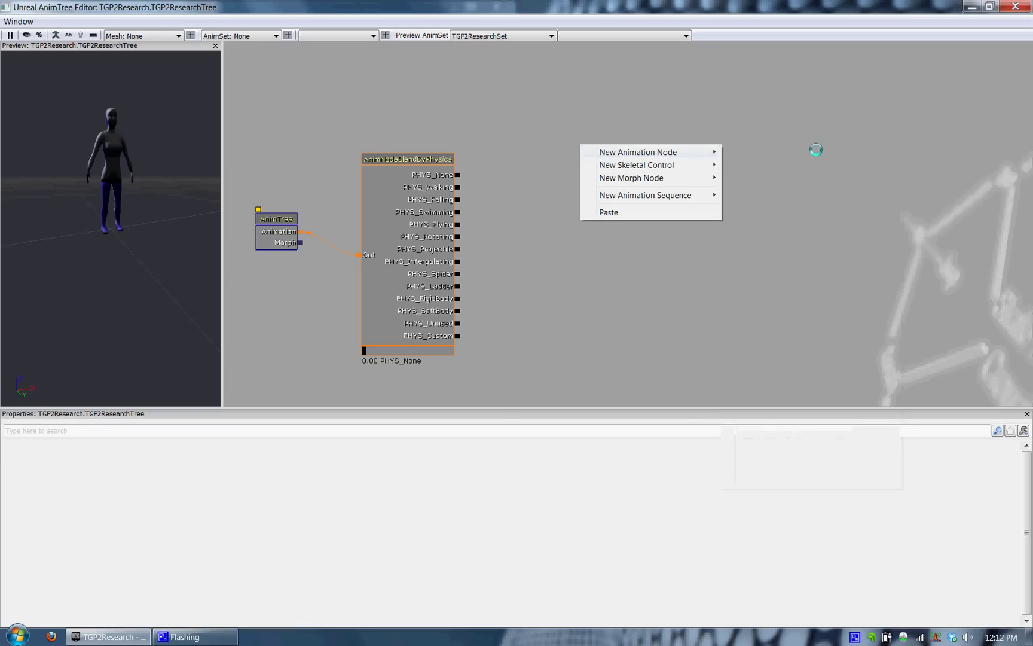
mouse_move(793, 174)
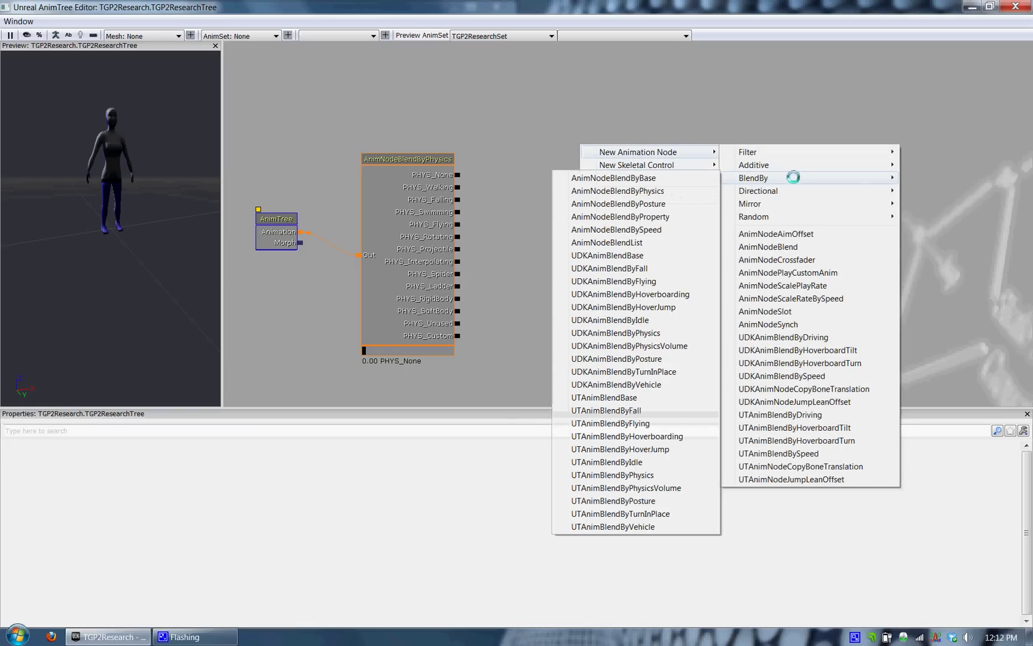
left_click(690, 228)
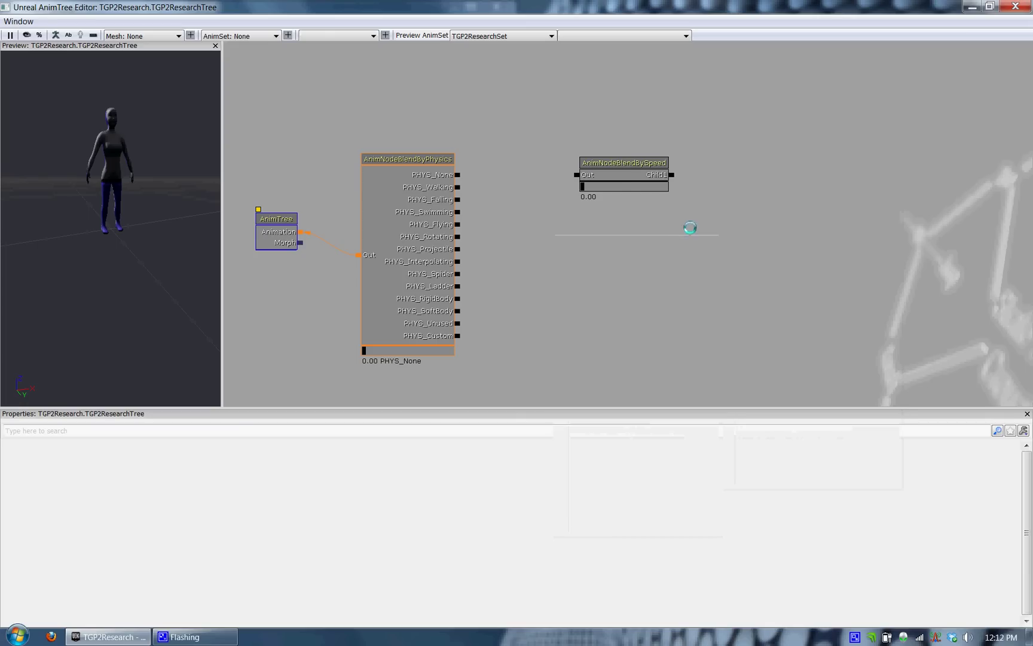
left_click(618, 176)
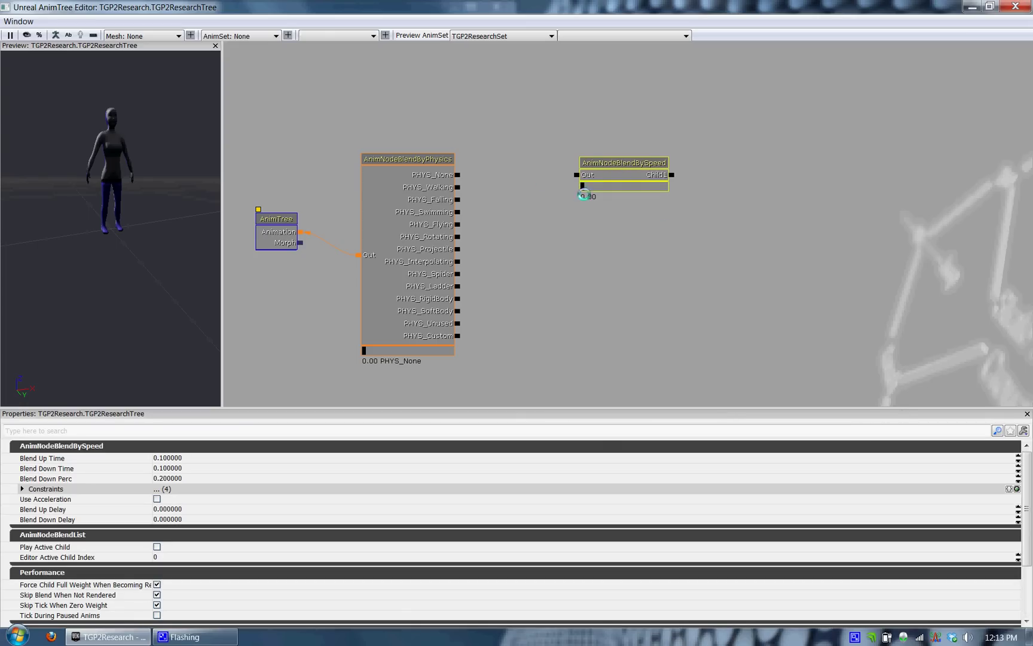
left_click_drag(457, 190, 576, 178)
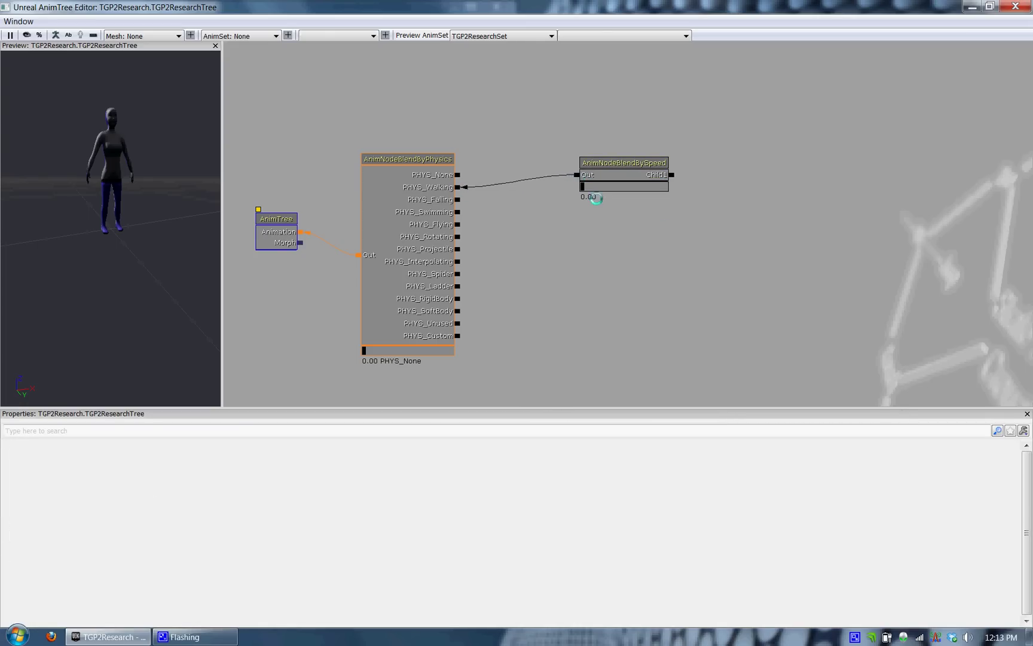
left_click(618, 177)
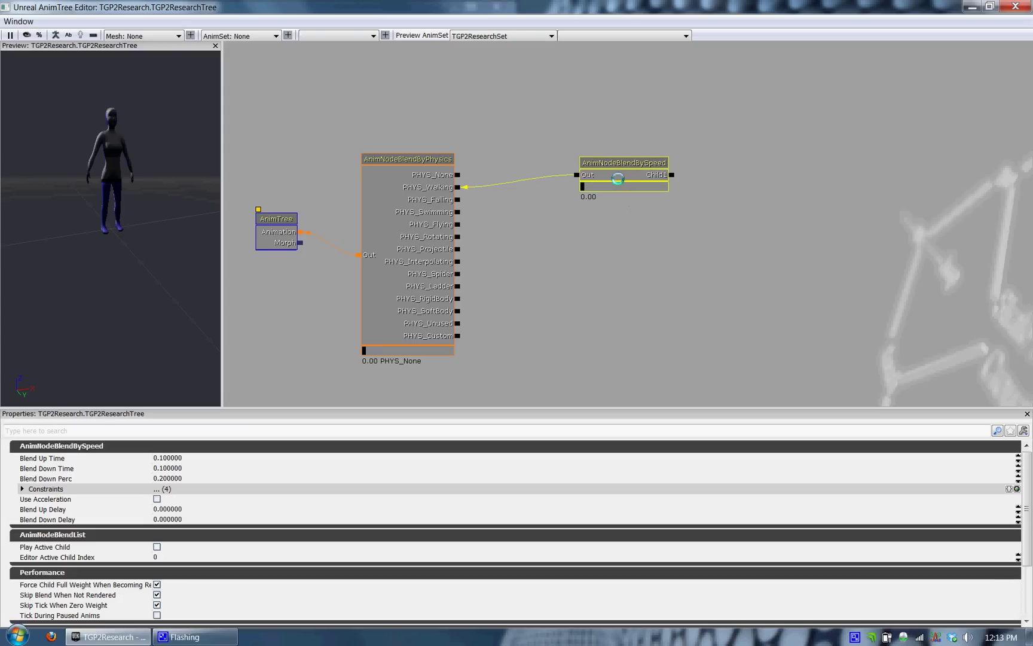
right_click(618, 177)
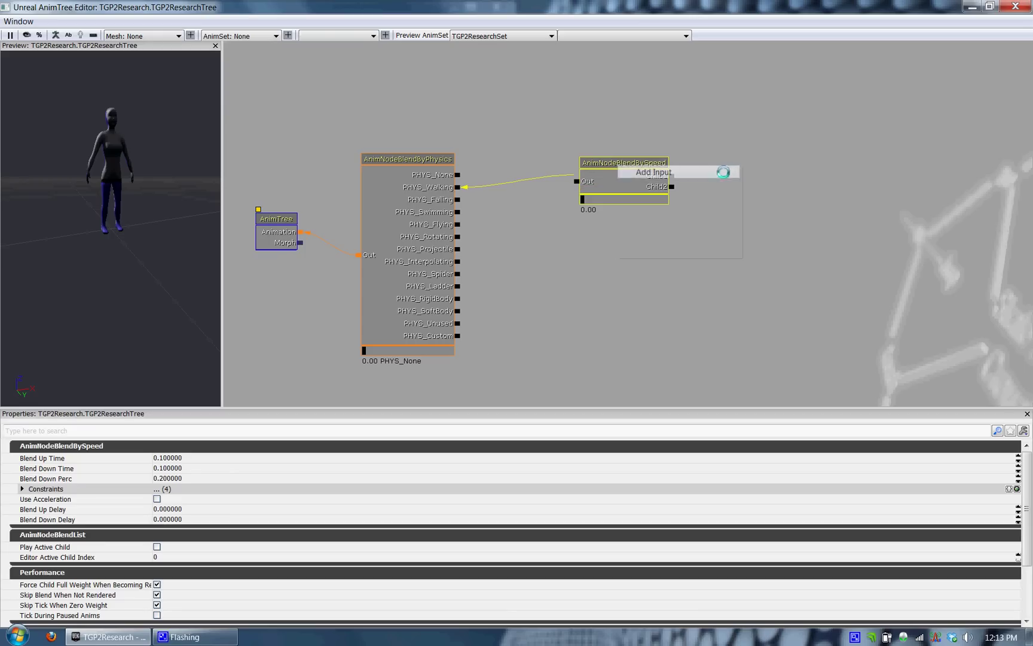
Add a second child input to BlendBySpeed and move it closer to BlendByPhysics.
left_click(723, 172)
left_click_drag(765, 224, 718, 224)
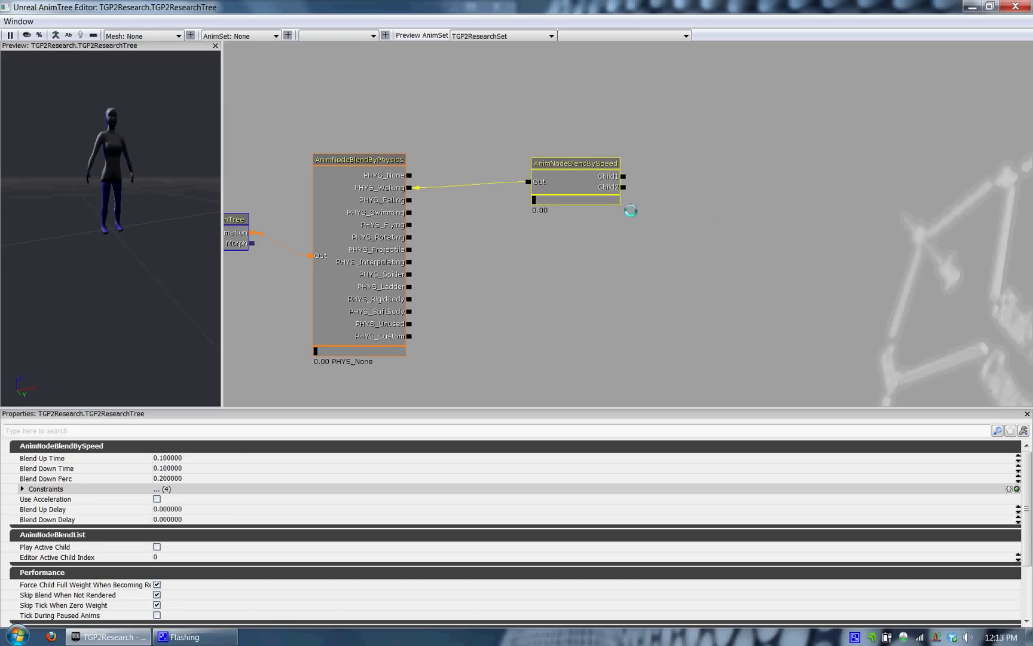
left_click(596, 184)
left_click_drag(592, 185, 532, 192)
left_click(638, 226)
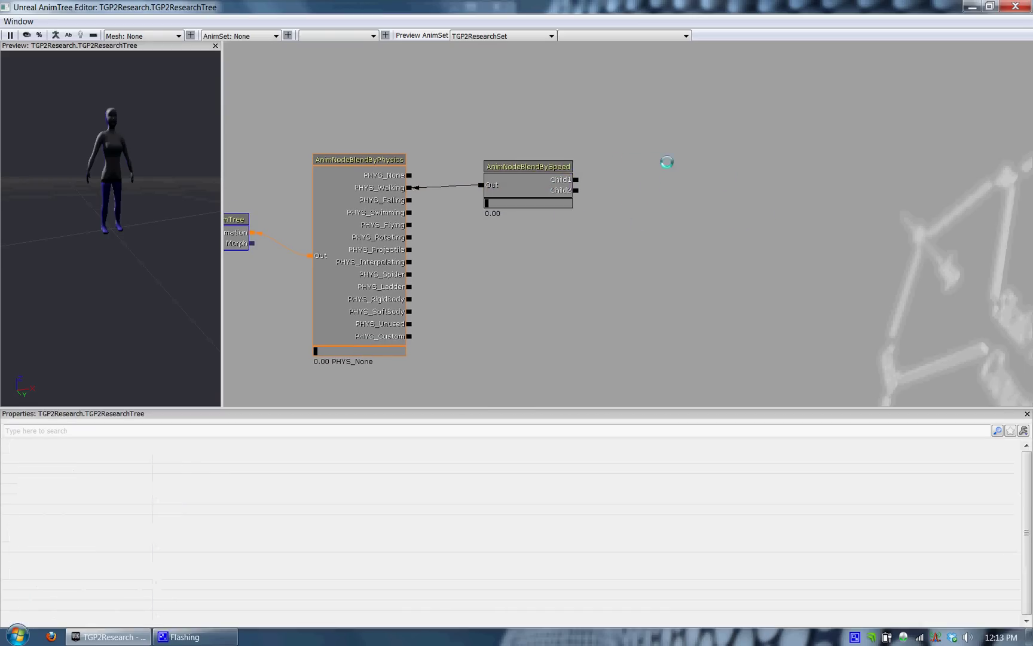
Add an AnimNodeSequence playing Wave and wire it to BlendBySpeed's Child1.
right_click(643, 142)
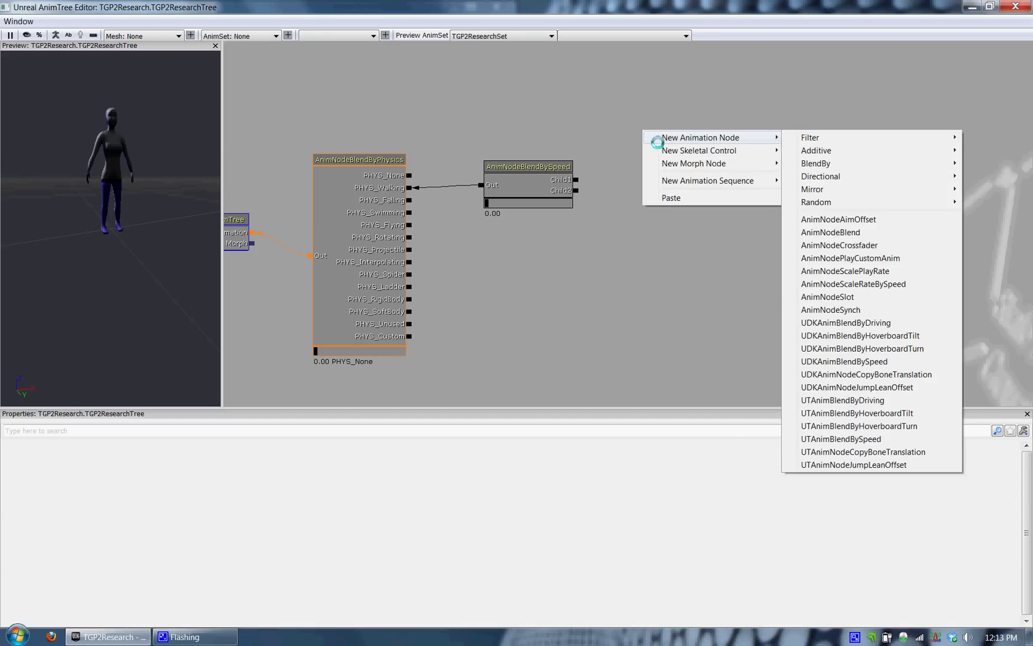
mouse_move(670, 181)
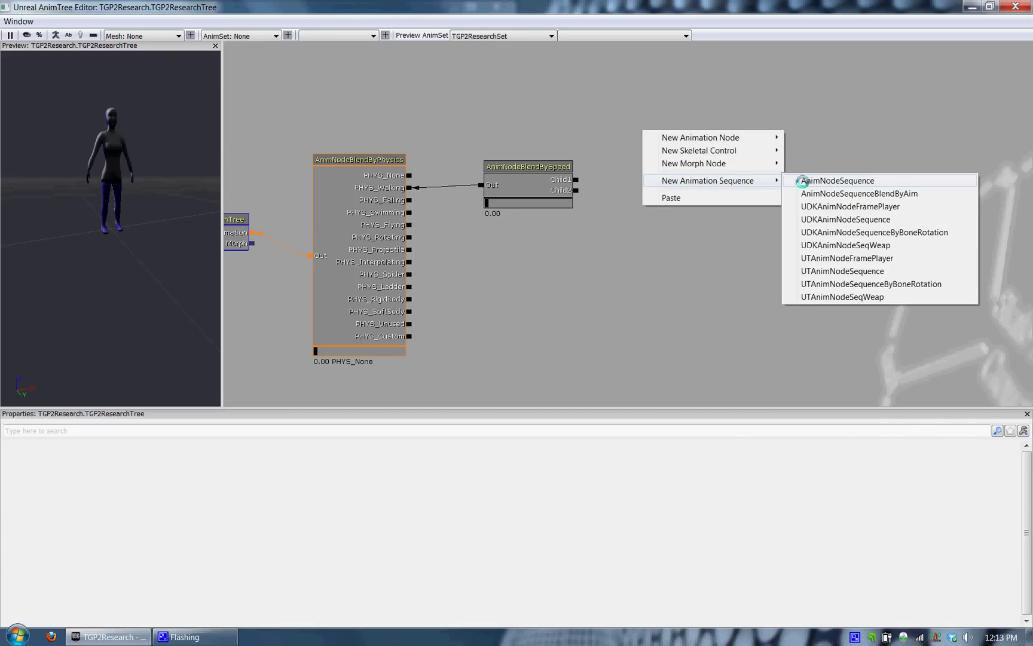
left_click(806, 181)
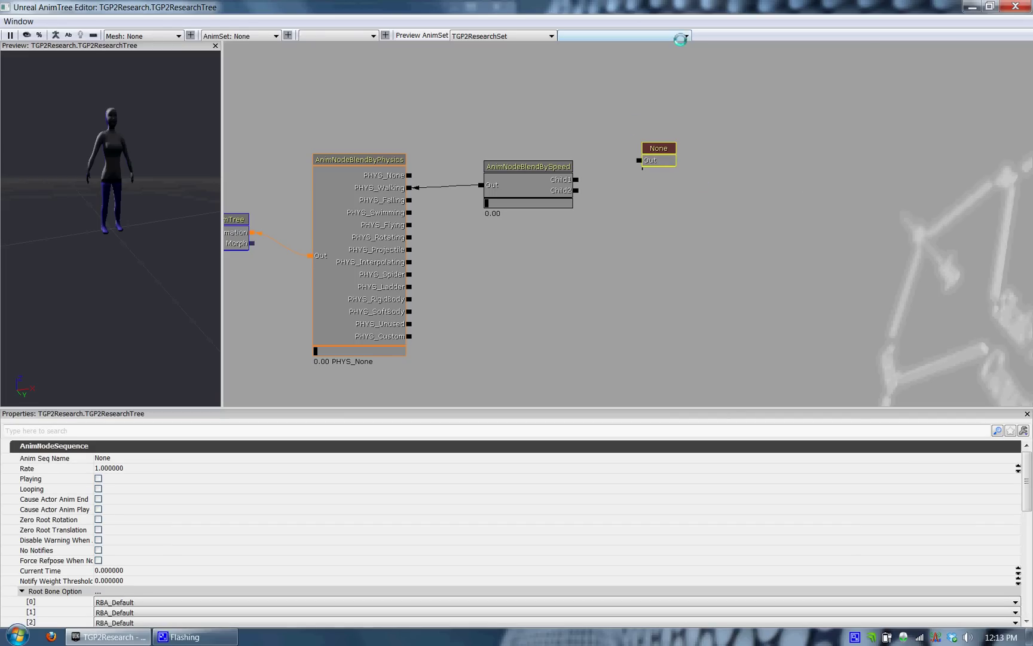
left_click(682, 37)
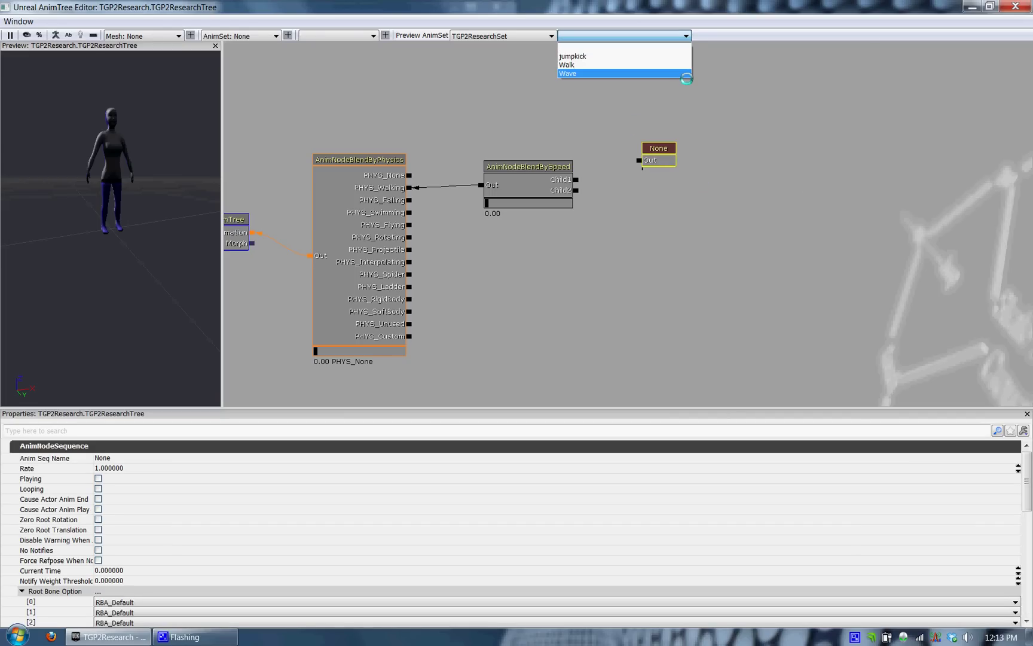
left_click(687, 73)
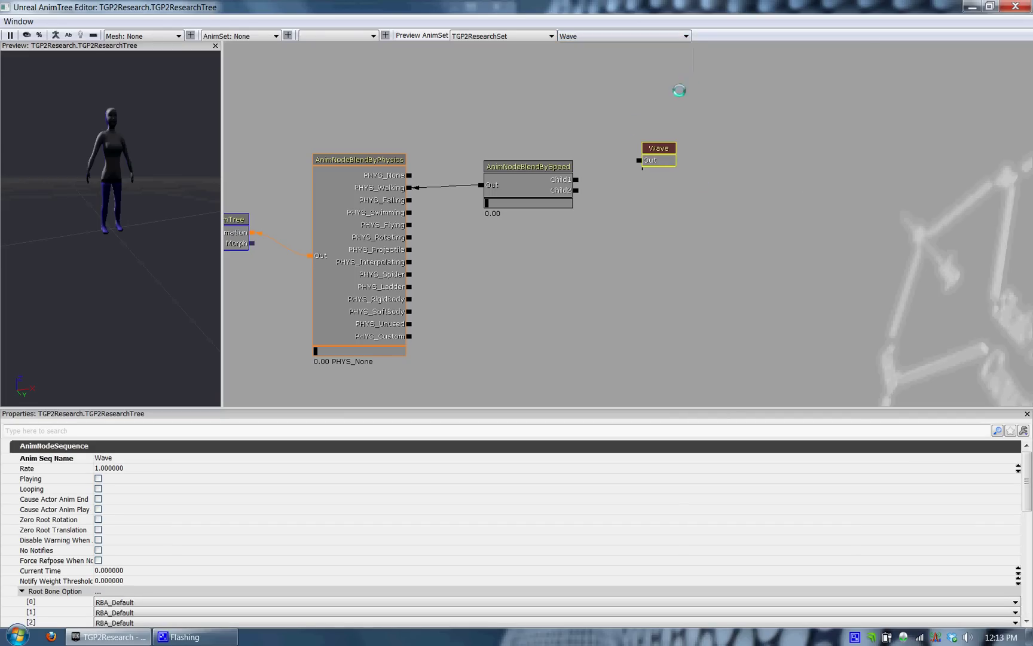
left_click_drag(579, 181, 640, 163)
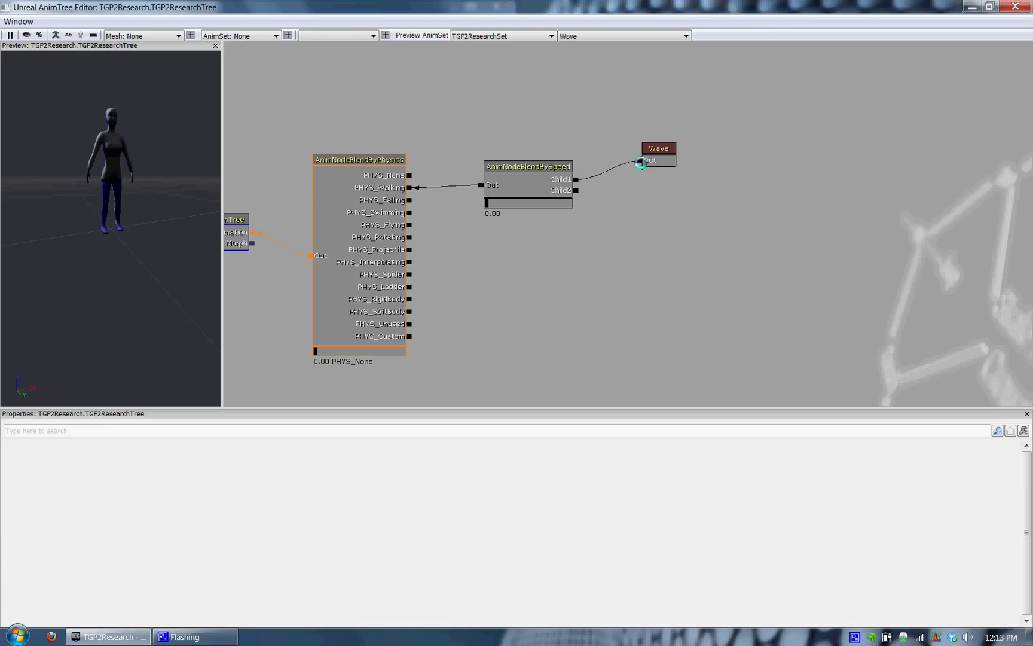
Add an AnimNodeBlendDirectional node and wire BlendBySpeed's Child2 into it.
right_click(651, 226)
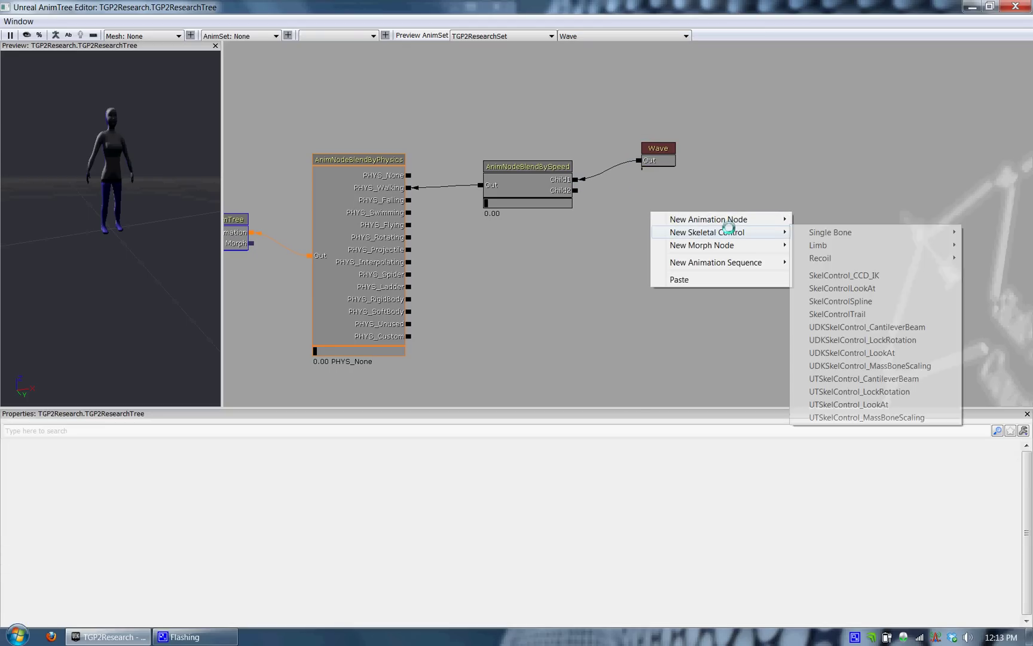
mouse_move(735, 225)
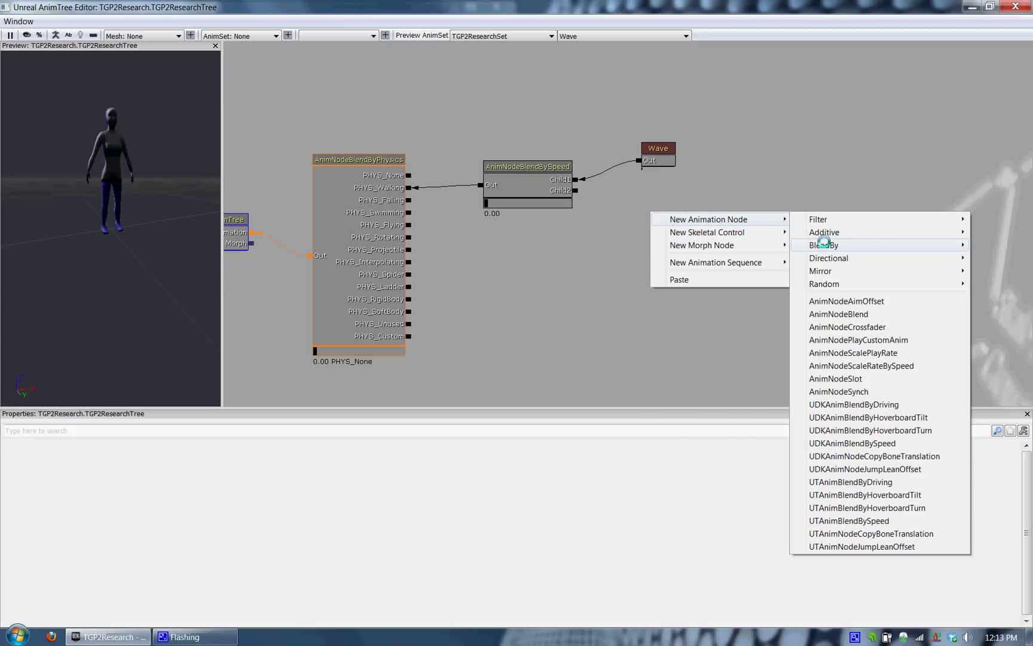
mouse_move(824, 243)
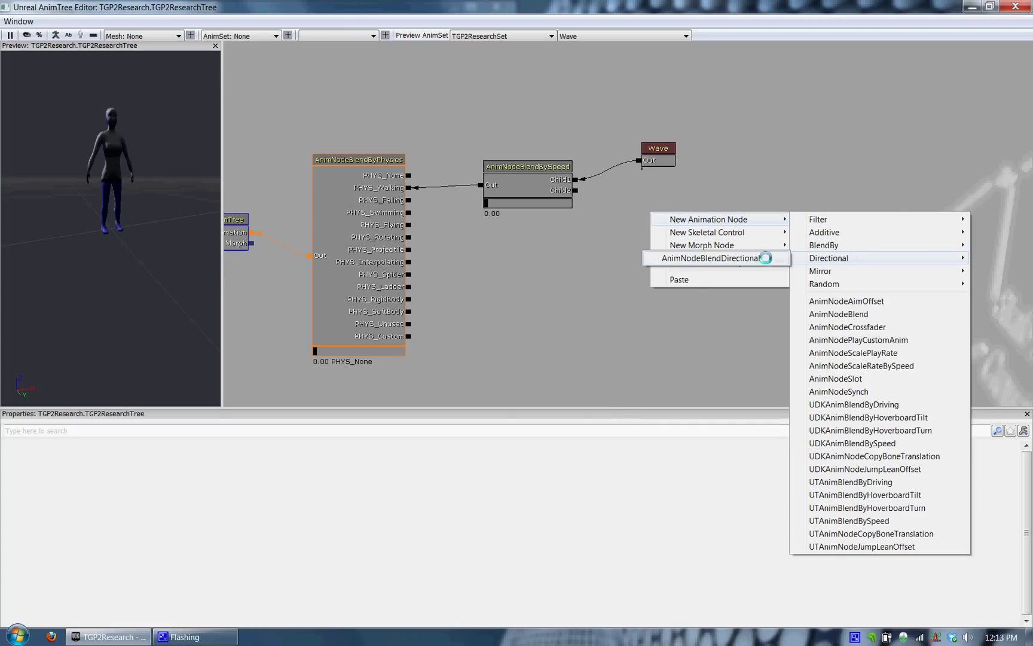
left_click(765, 258)
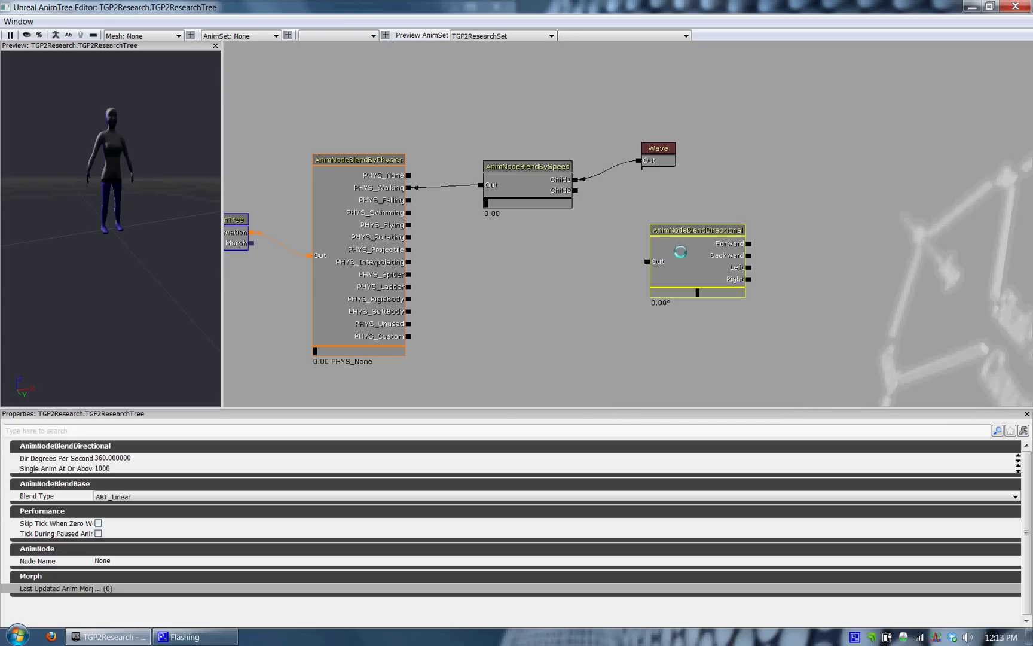
left_click_drag(681, 252, 628, 244)
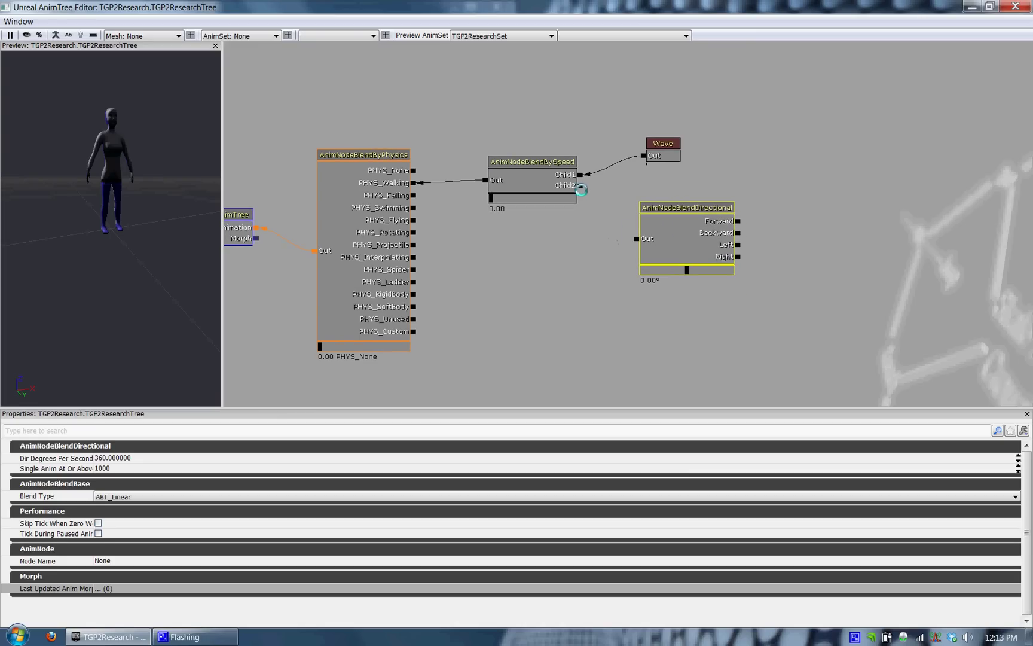
left_click_drag(582, 186, 634, 242)
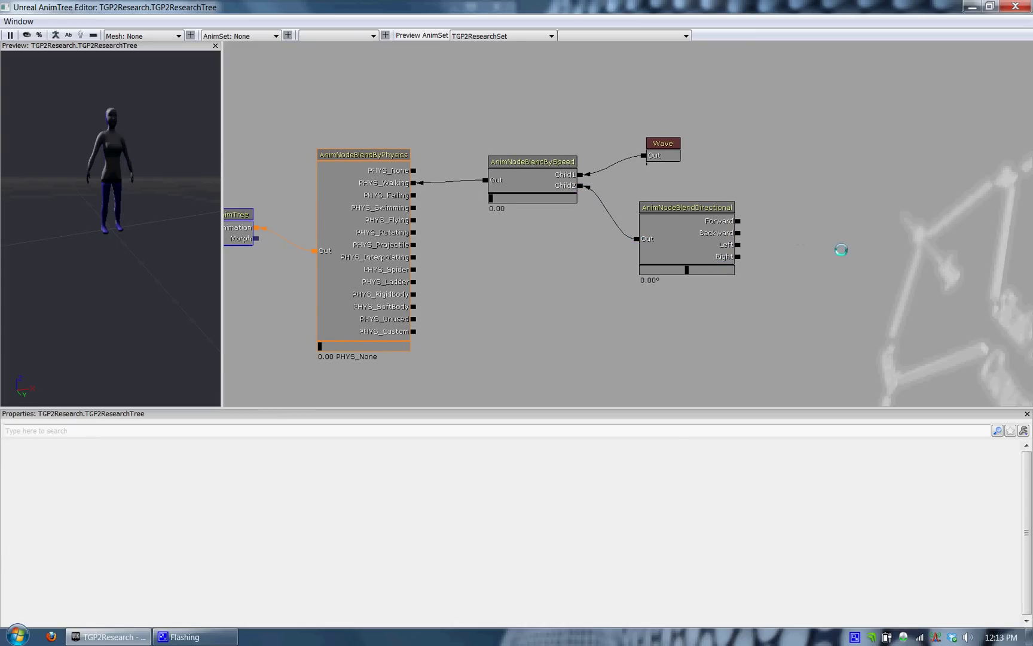
left_click_drag(841, 250, 699, 247)
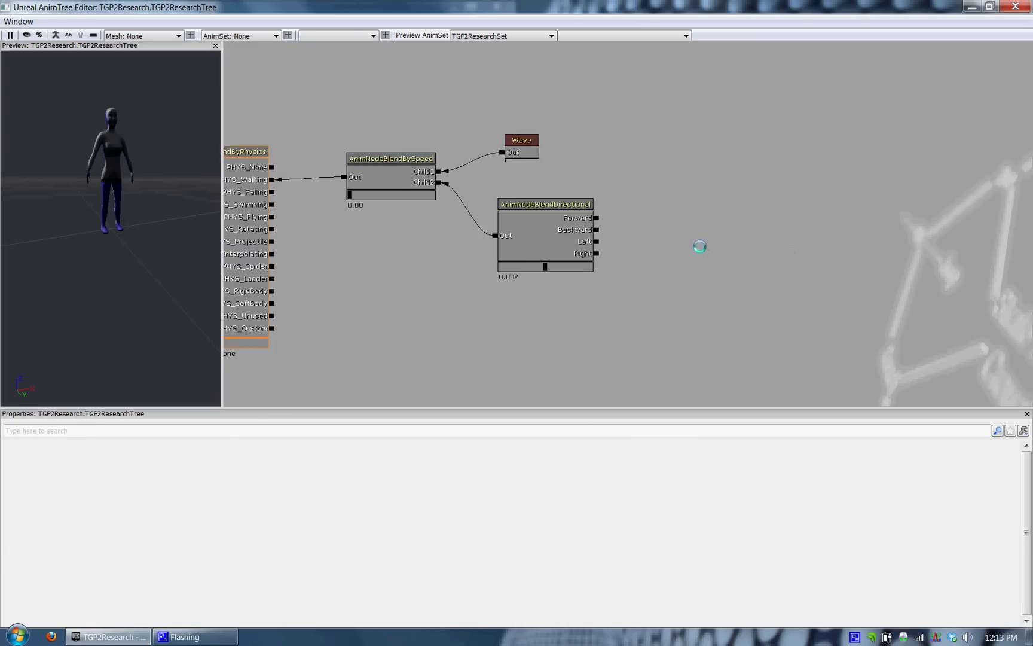
Add an AnimNodeSequence set to Walk and duplicate it three times with Ctrl+W.
right_click(639, 176)
mouse_move(715, 169)
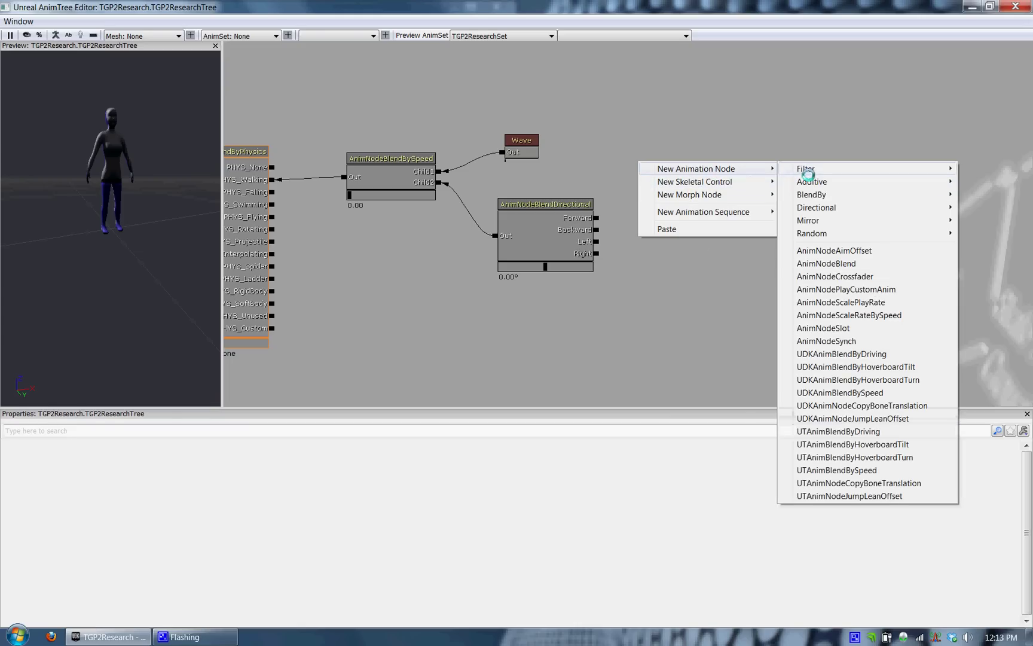
mouse_move(782, 199)
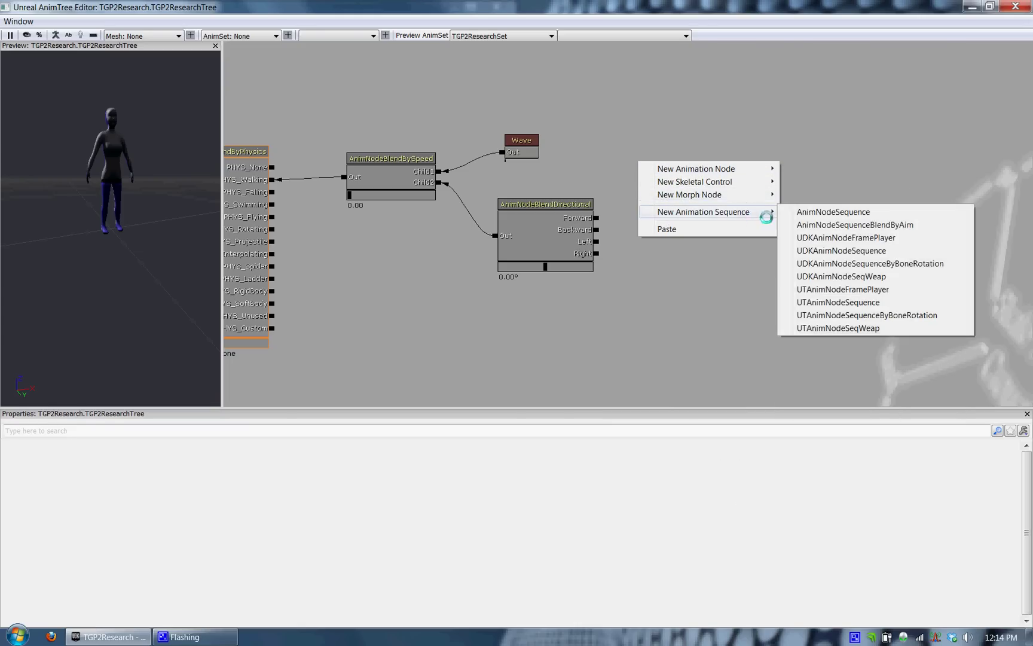
left_click(851, 212)
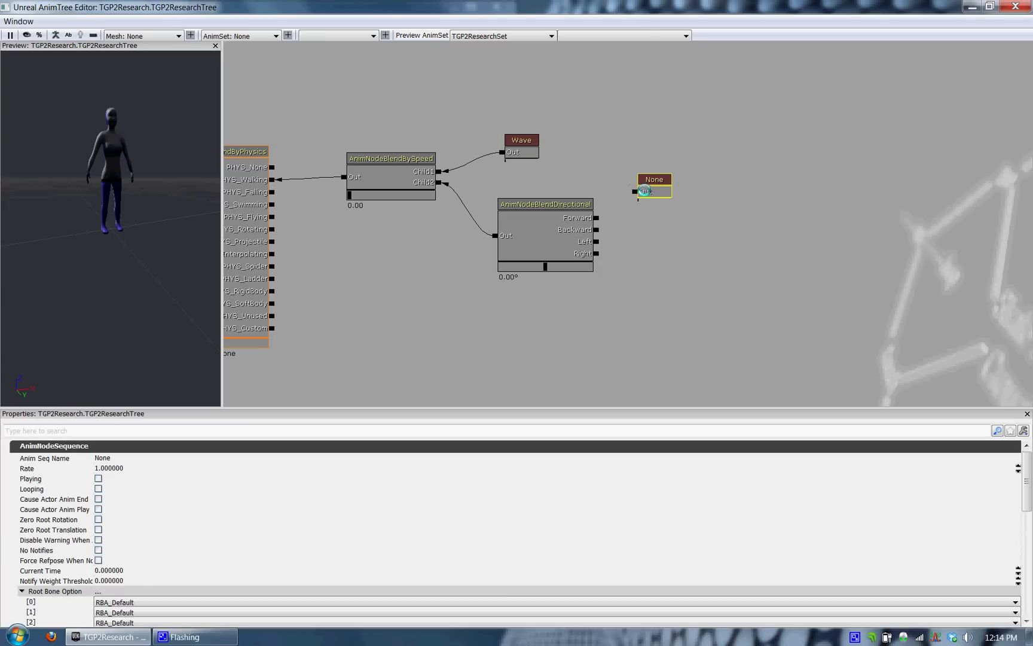
left_click(646, 35)
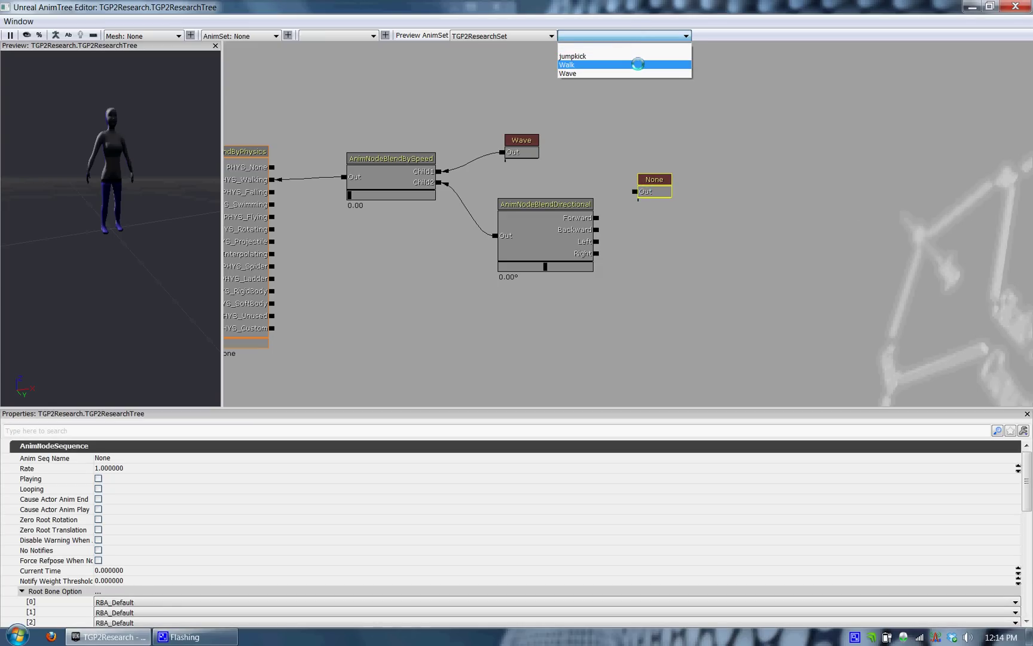
left_click(637, 64)
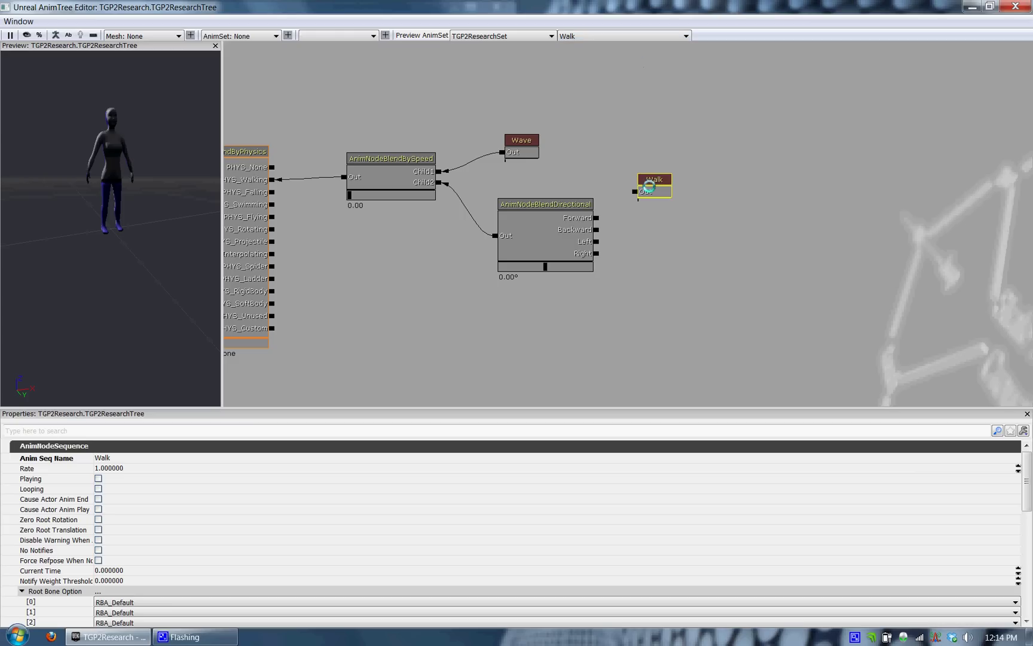
key("ctrl+w")
key("ctrl+w")
key("ctrl+w")
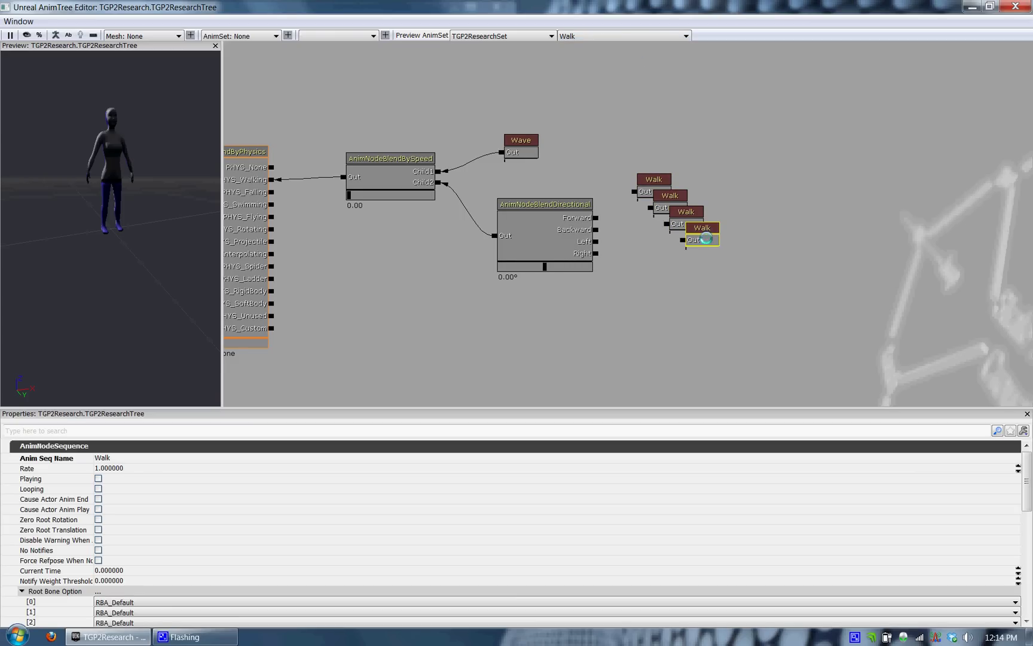
Arrange the four Walk nodes and wire them to BlendDirectional's Forward, Backward, Left and Right outputs.
left_click_drag(705, 240, 685, 281)
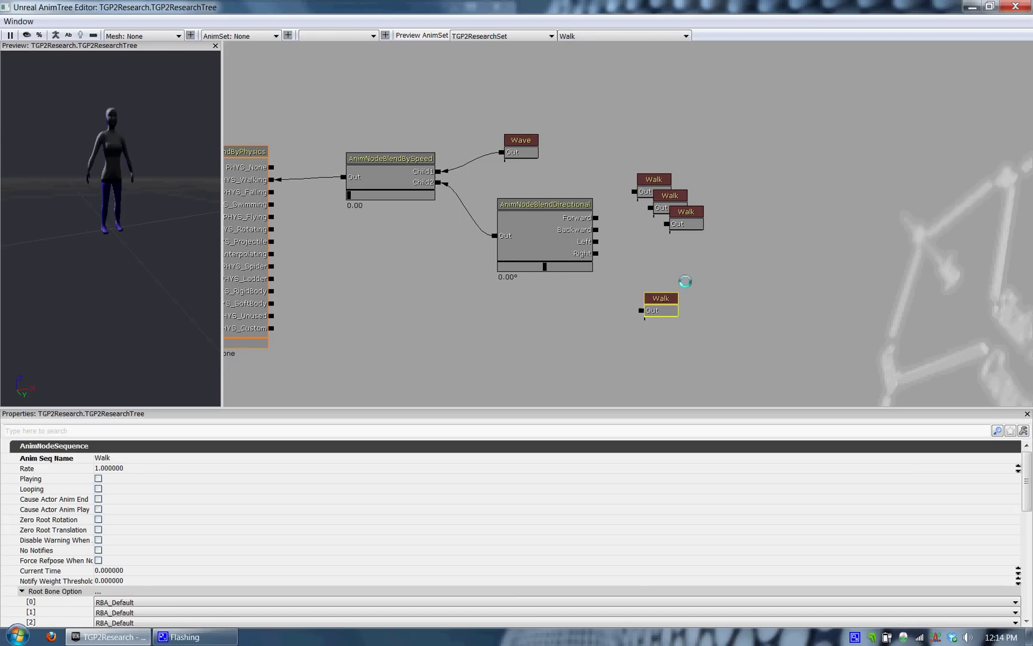
left_click_drag(694, 222, 680, 249)
left_click(682, 209)
left_click_drag(682, 209, 651, 214)
left_click(651, 188)
left_click_drag(600, 242, 656, 249)
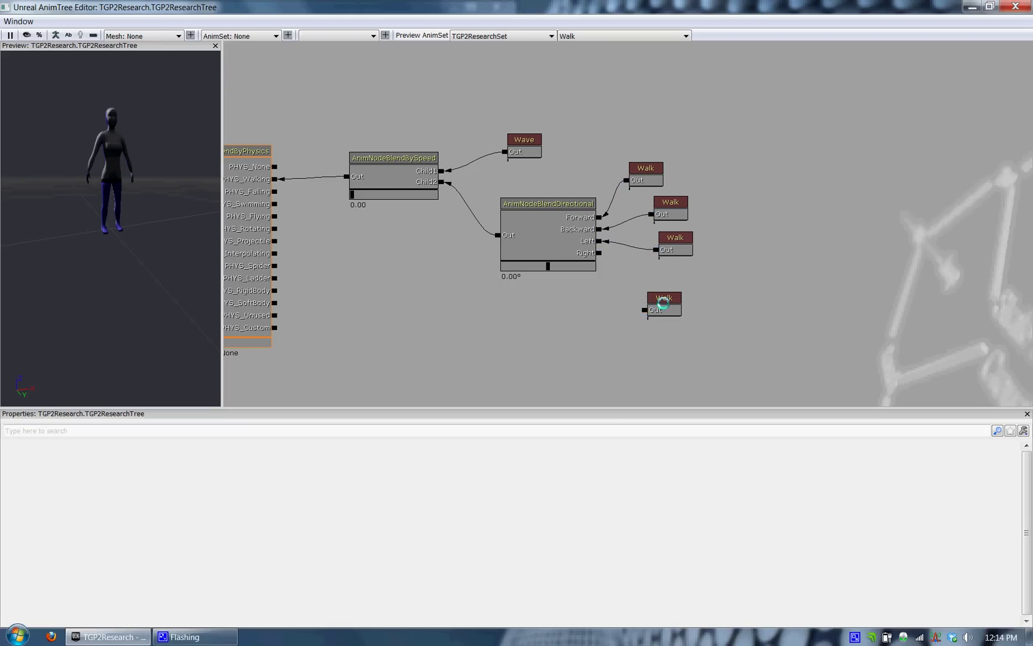
left_click_drag(663, 303, 669, 284)
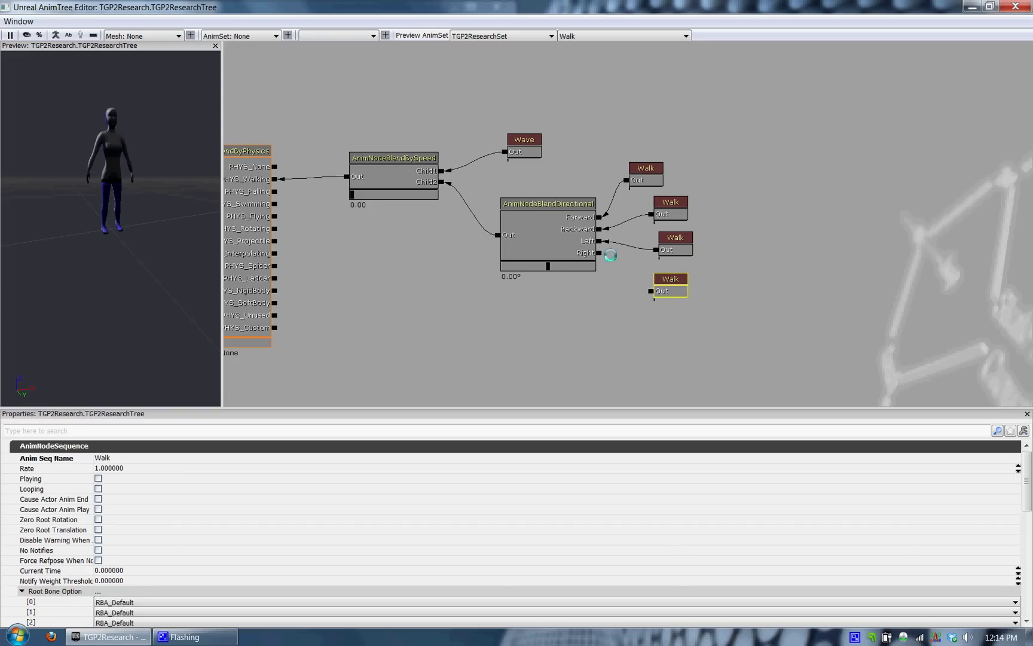
left_click_drag(610, 255, 653, 292)
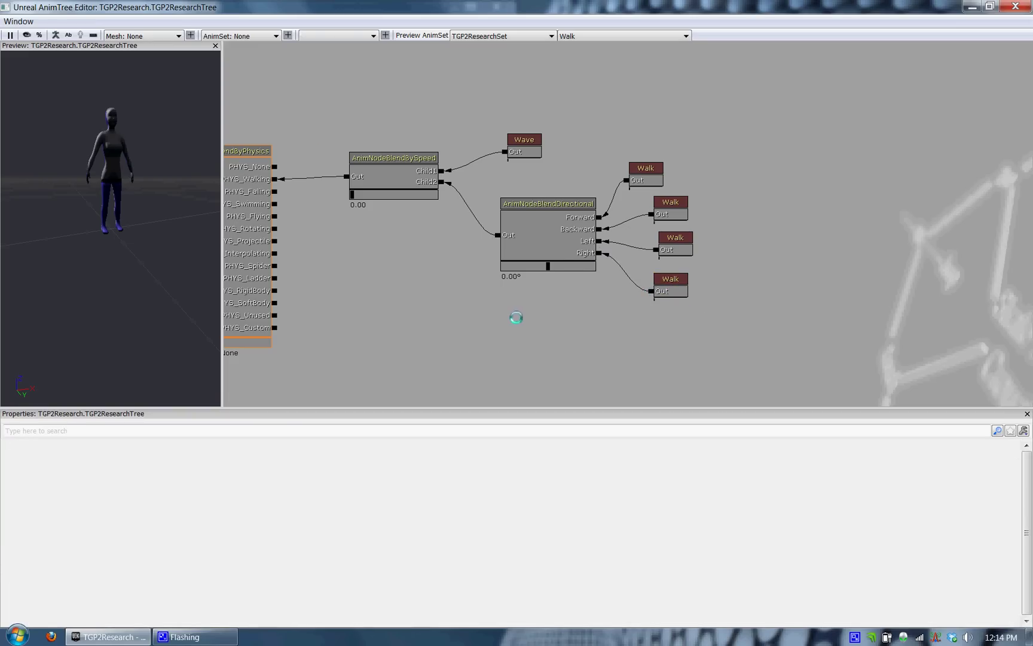
left_click_drag(516, 316, 618, 311)
From the AnimTree root, preview BlendByPhysics on PHYS_Walking with BlendBySpeed back at 0 so Wave plays.
scroll(601, 312, "down", 1)
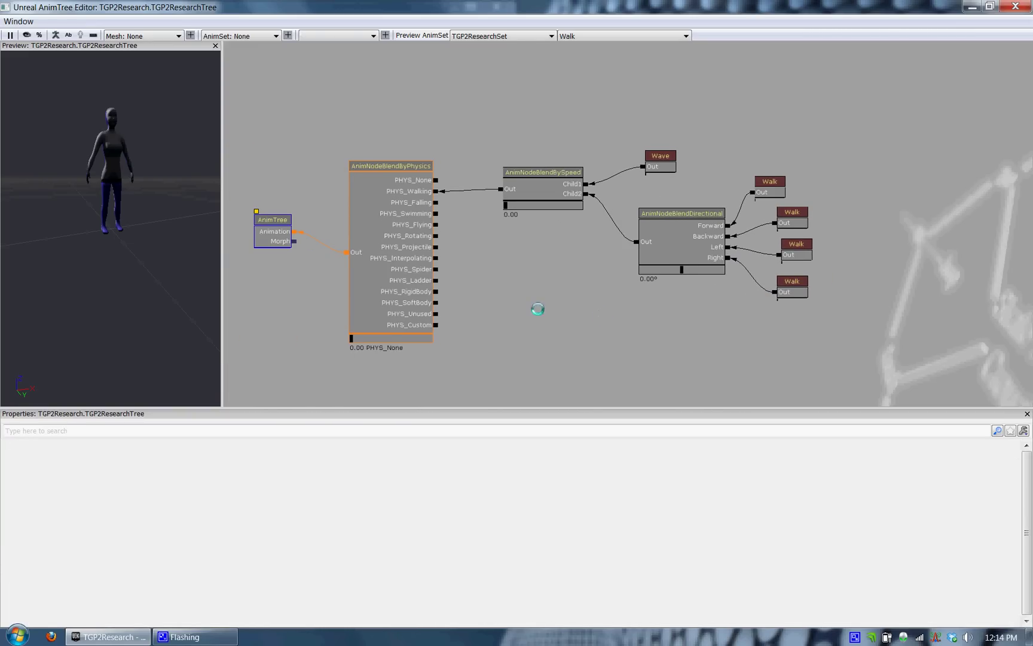
left_click_drag(537, 308, 562, 281)
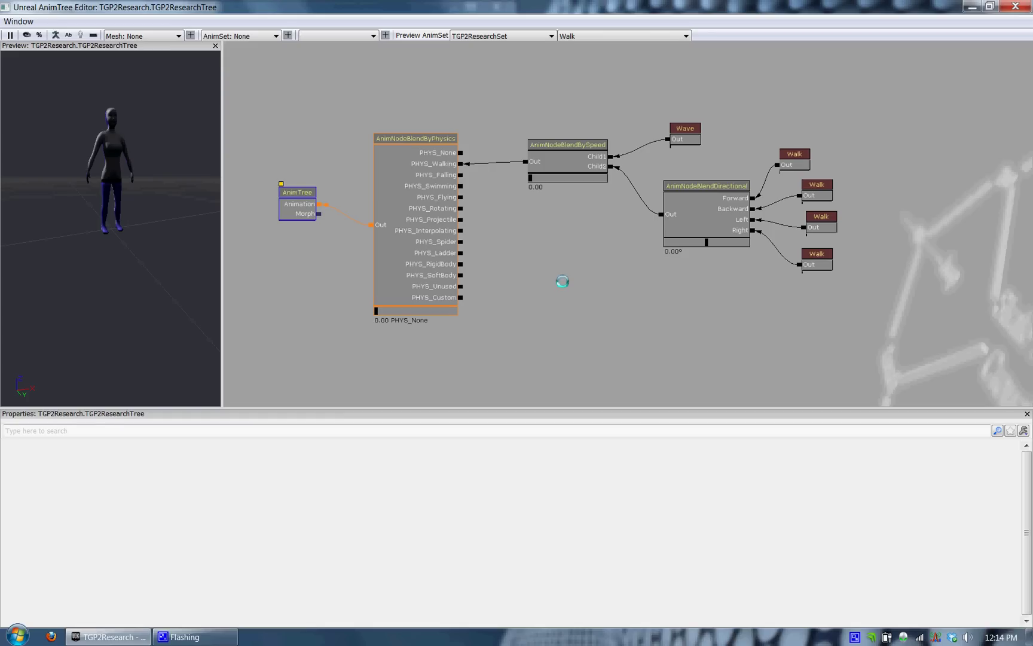
left_click(286, 205)
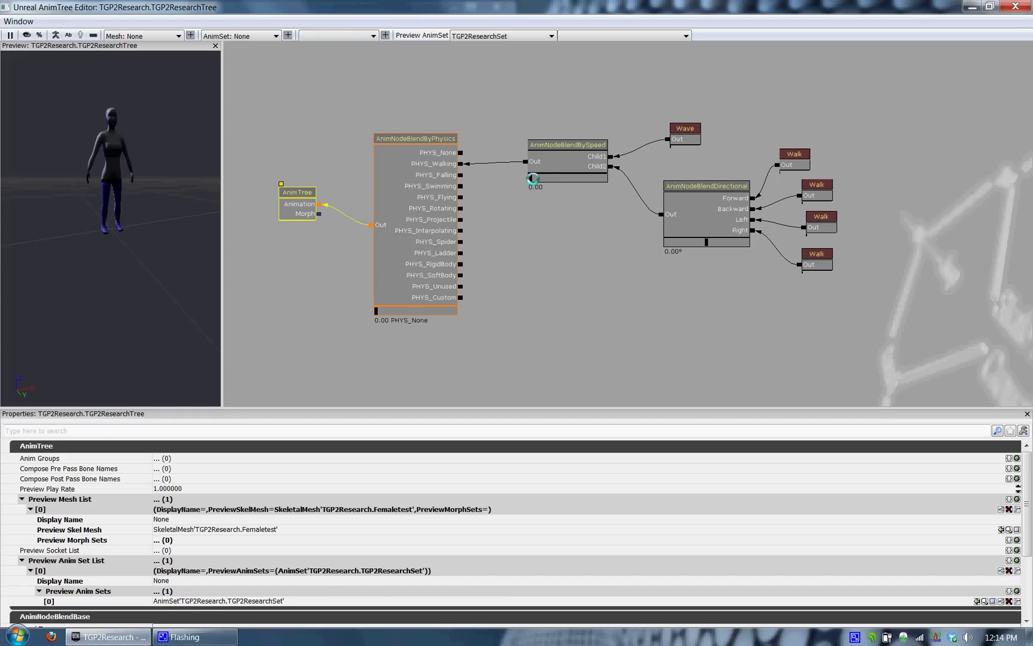
left_click_drag(532, 178, 559, 177)
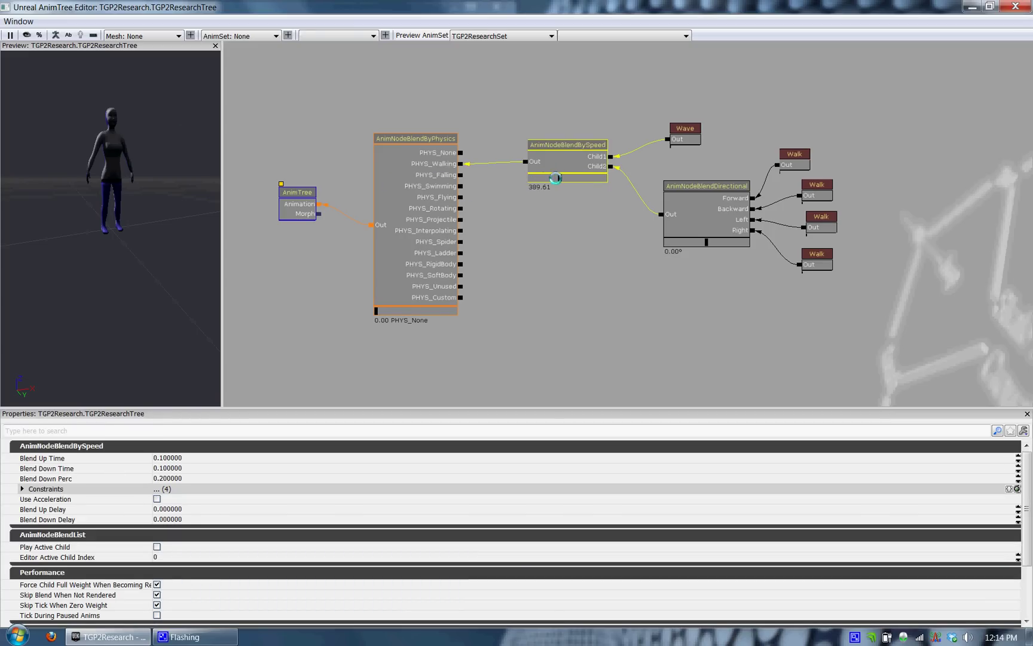
left_click_drag(378, 311, 382, 312)
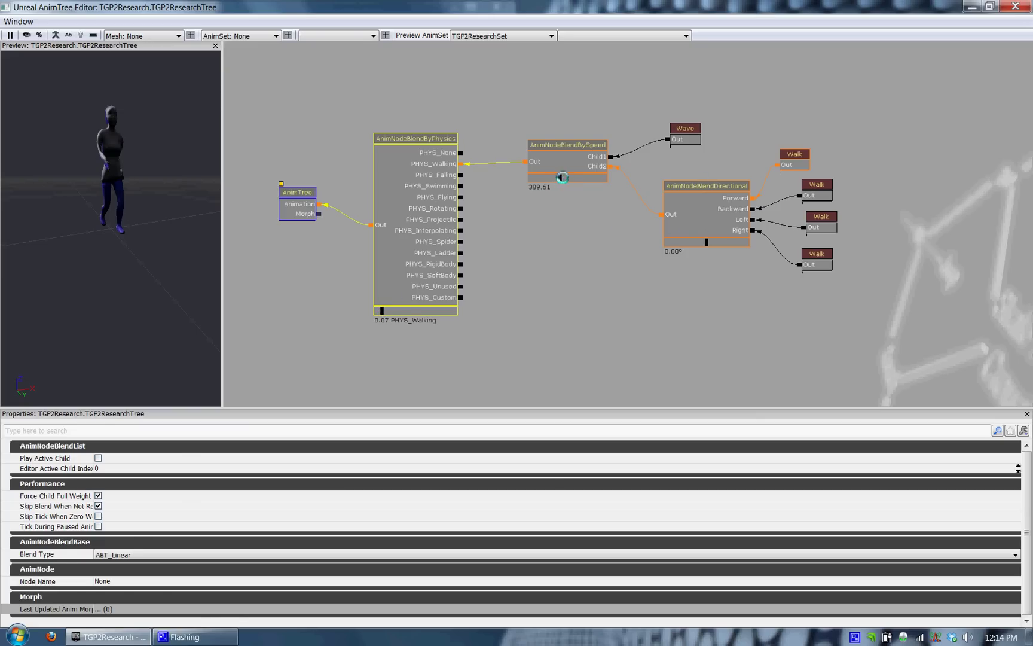
left_click_drag(562, 177, 525, 177)
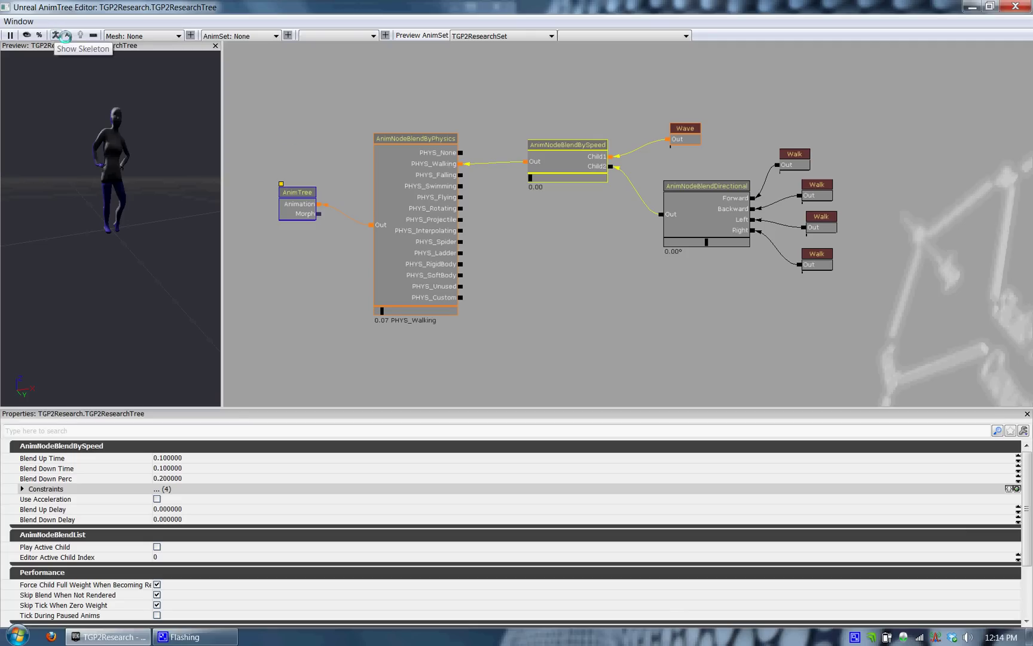
Toggle the Show Skeleton overlay on and off, leaving it hidden.
left_click(57, 34)
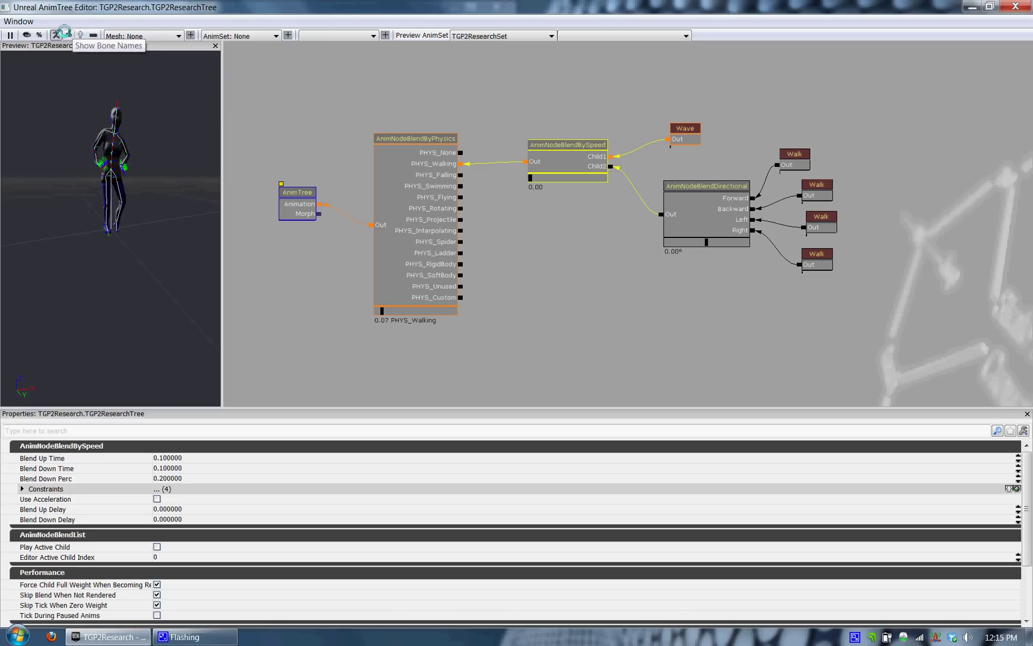
left_click(57, 35)
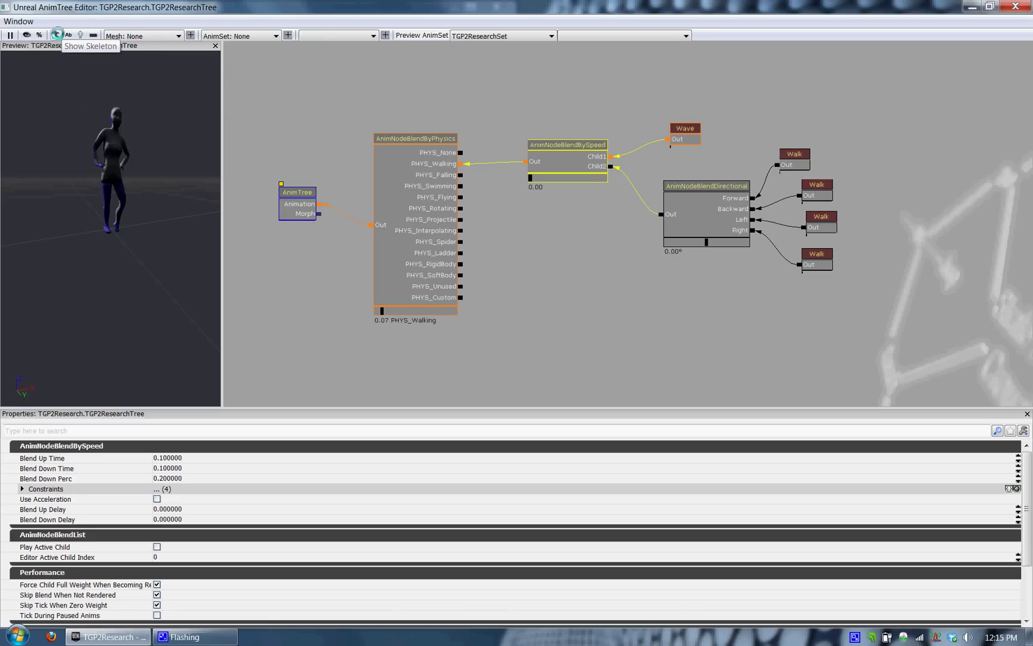
left_click(56, 34)
left_click(56, 34)
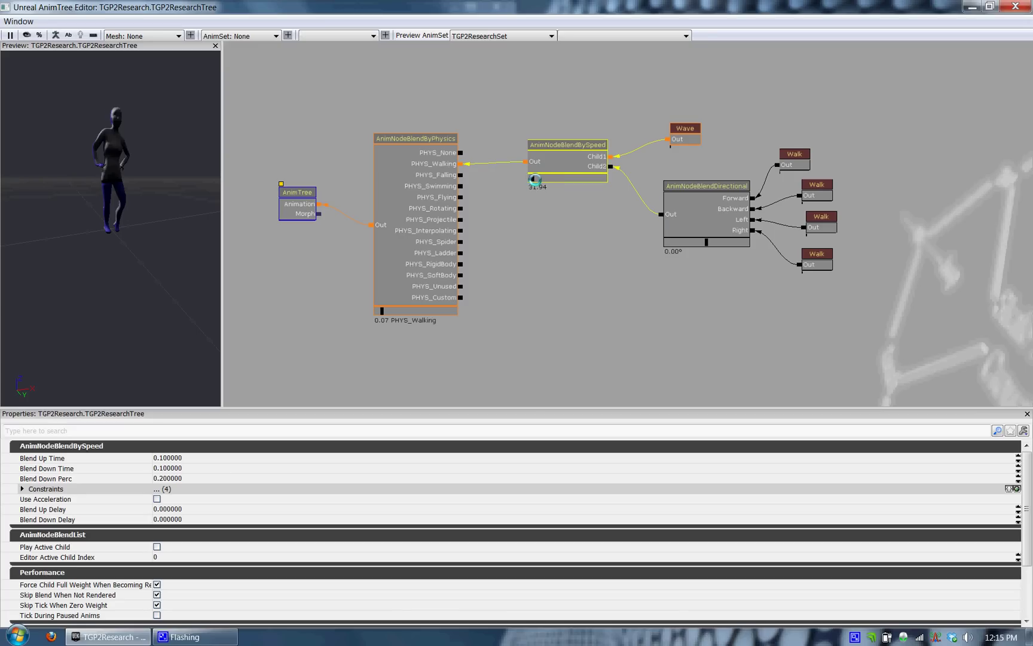
Preview BlendBySpeed at 185.23 and BlendDirectional at -180° to play the backward walk.
left_click_drag(533, 178, 544, 178)
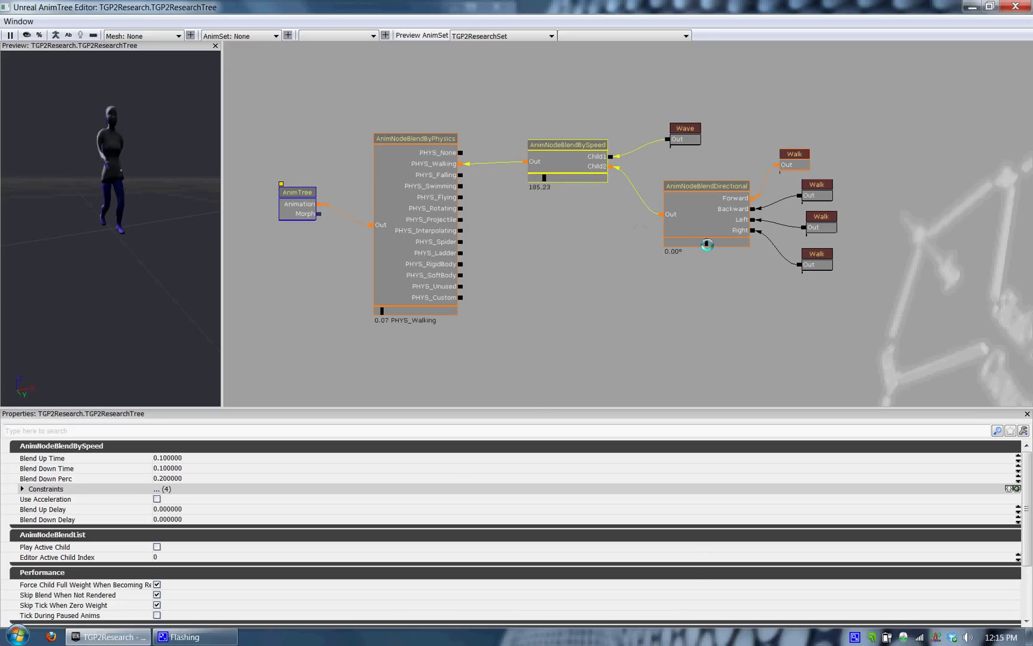
left_click_drag(697, 243, 659, 244)
left_click(629, 268)
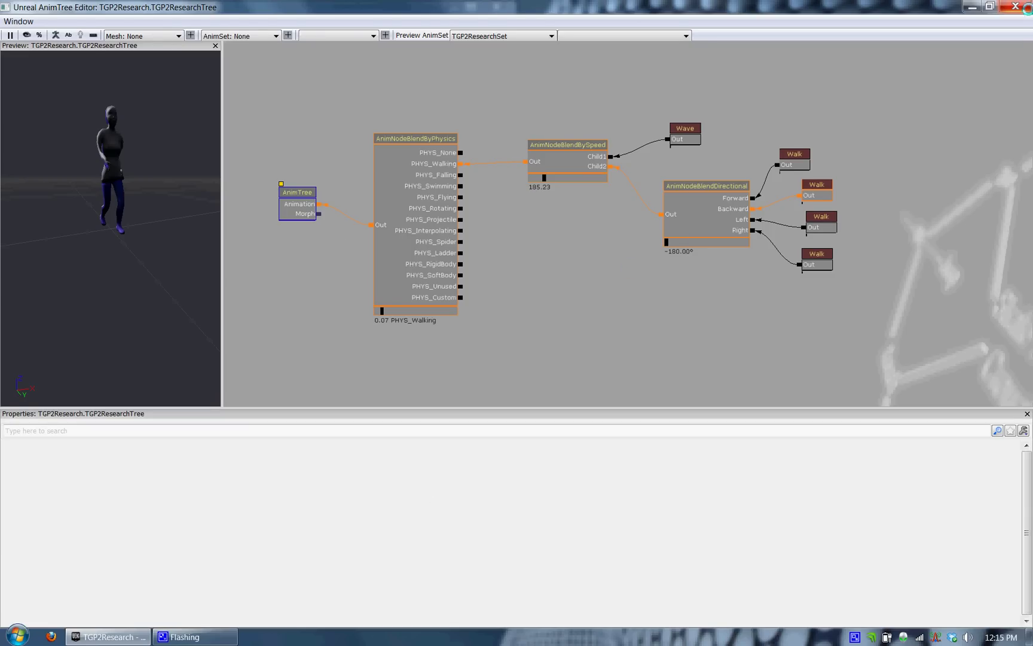
Close the AnimTree Editor and the Content Browser, with TGP2ResearchTree selected.
left_click(1022, 8)
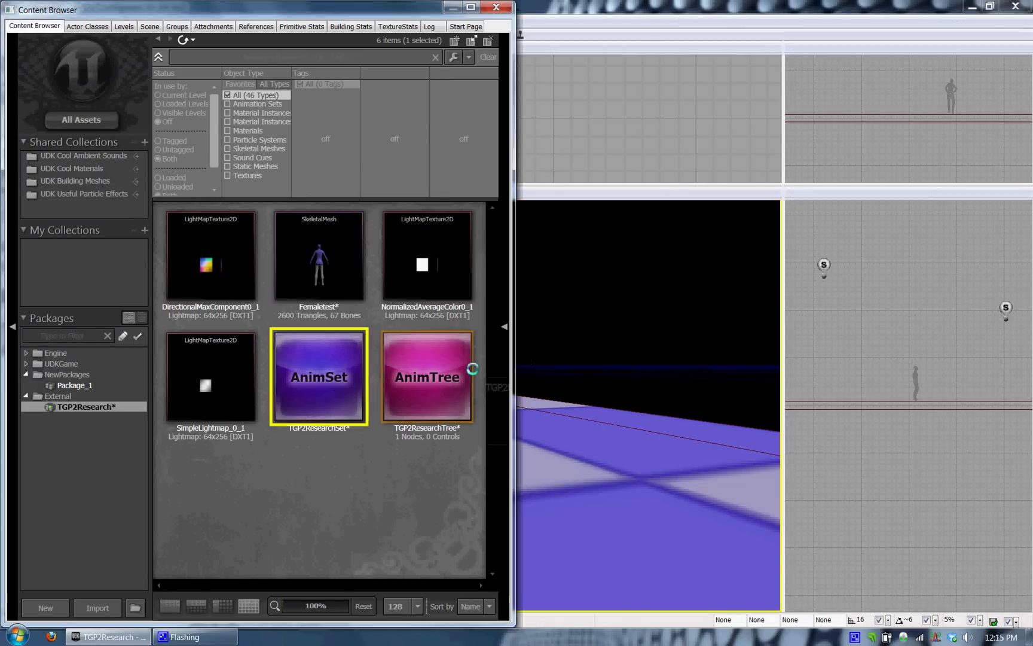
left_click(470, 368)
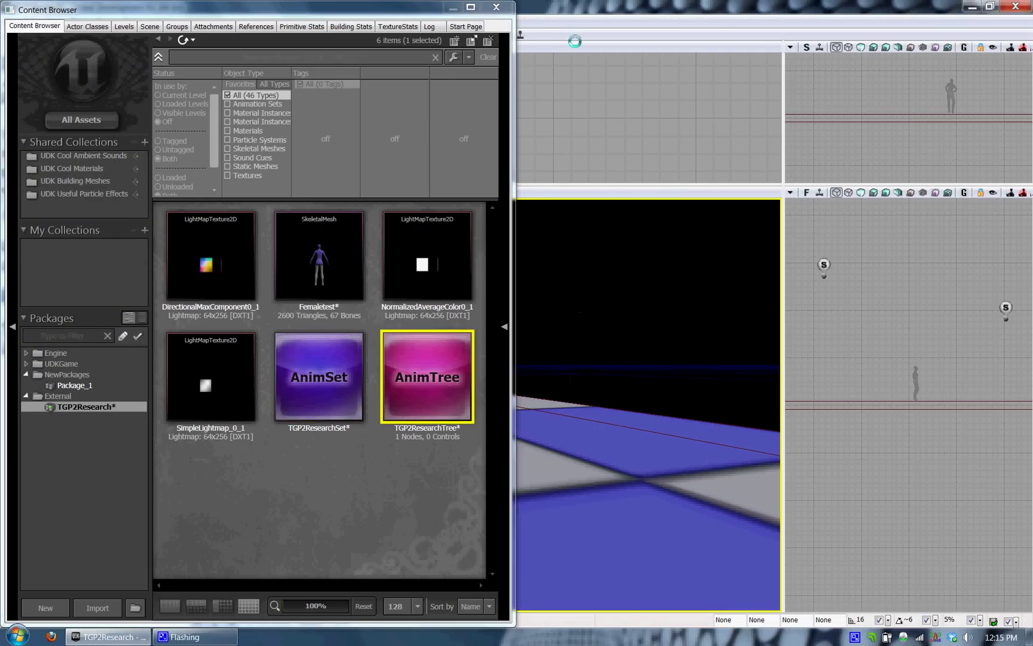
left_click(496, 7)
Orbit and zoom the perspective viewport to view the character in the level.
left_click_drag(533, 376, 521, 406)
scroll(518, 424, "down", 5)
scroll(517, 424, "up", 4)
scroll(517, 424, "down", 4)
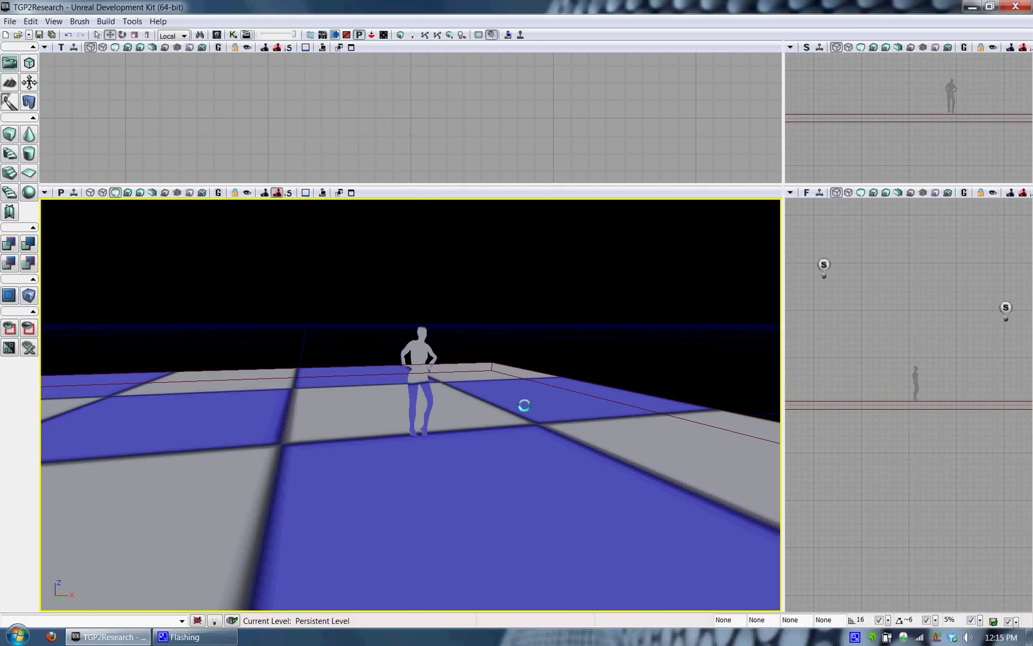